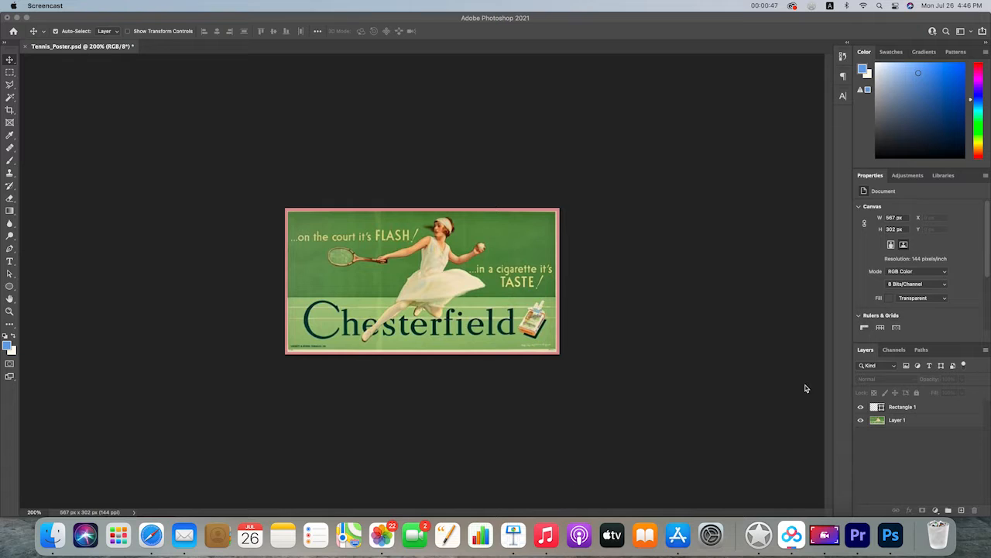
- Scale the pink rectangle frame down proportionally around its centre to about 373 × 199 px
{"action": "left_click", "coordinate": [908, 408]}
{"action": "left_click", "coordinate": [908, 408]}
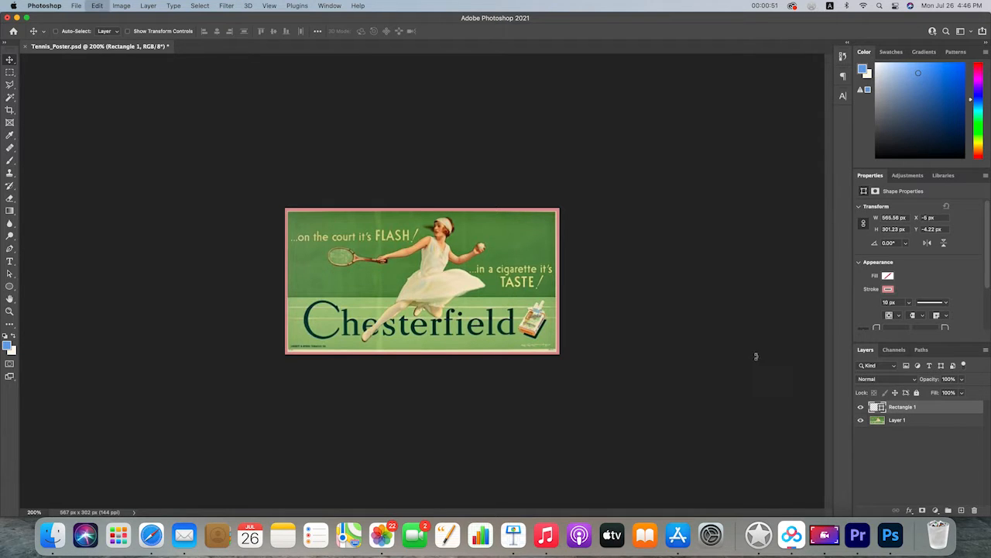
{"action": "key", "text": "super+t"}
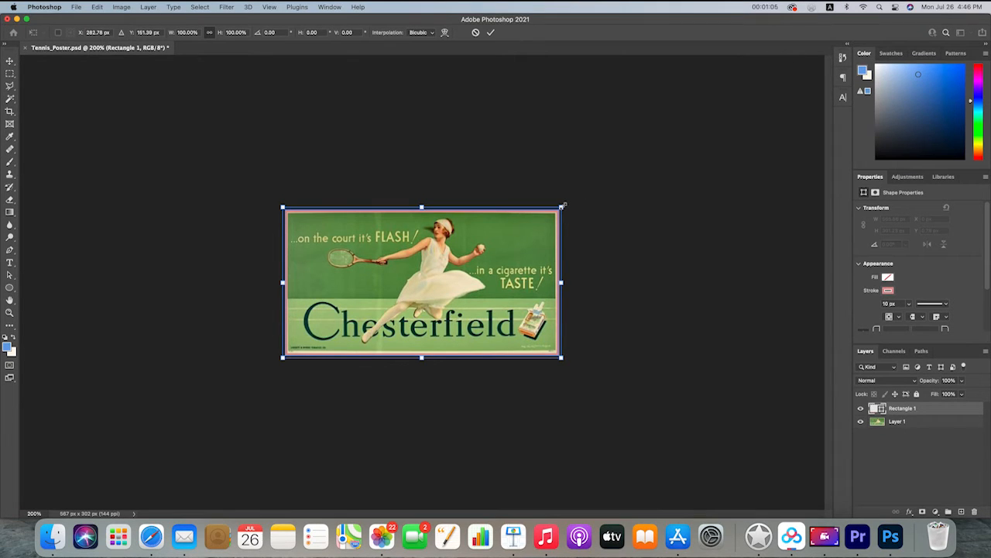
{"action": "left_click_drag", "start_coordinate": [564, 206], "coordinate": [480, 240]}
{"action": "key", "text": "Return"}
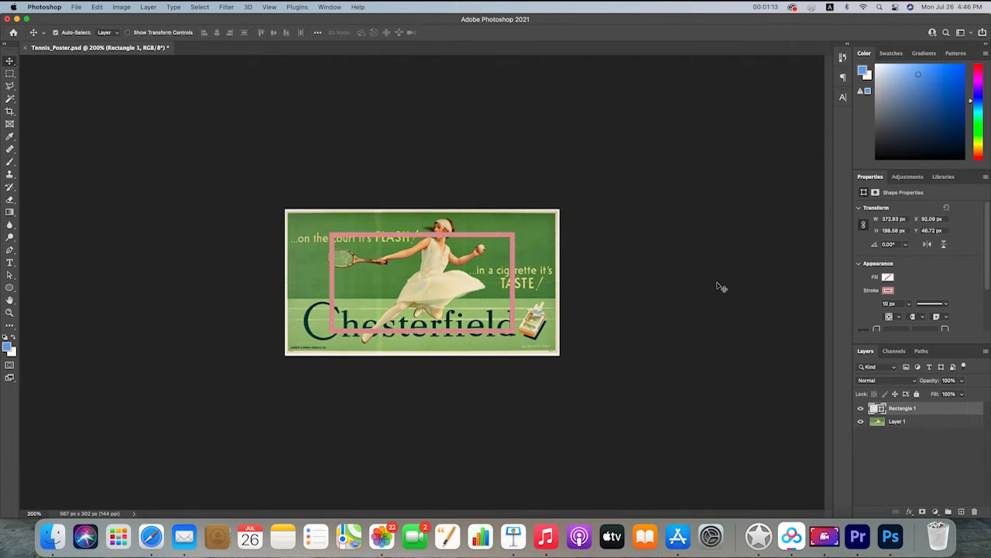
- Scale the tennis poster image on Layer 1 proportionally to about 378 × 201 px and position it inside the pink frame
{"action": "left_click", "coordinate": [912, 423]}
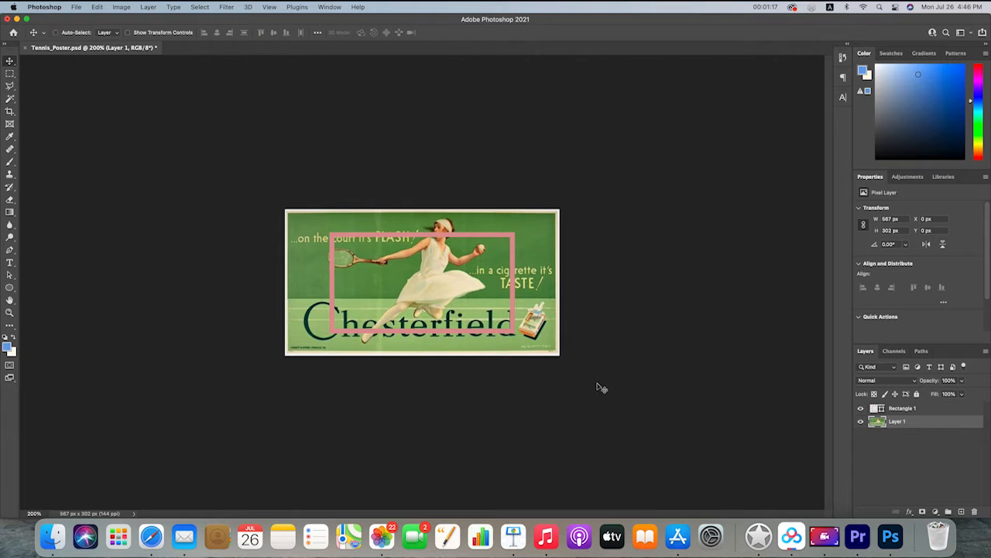
{"action": "key", "text": "super+t"}
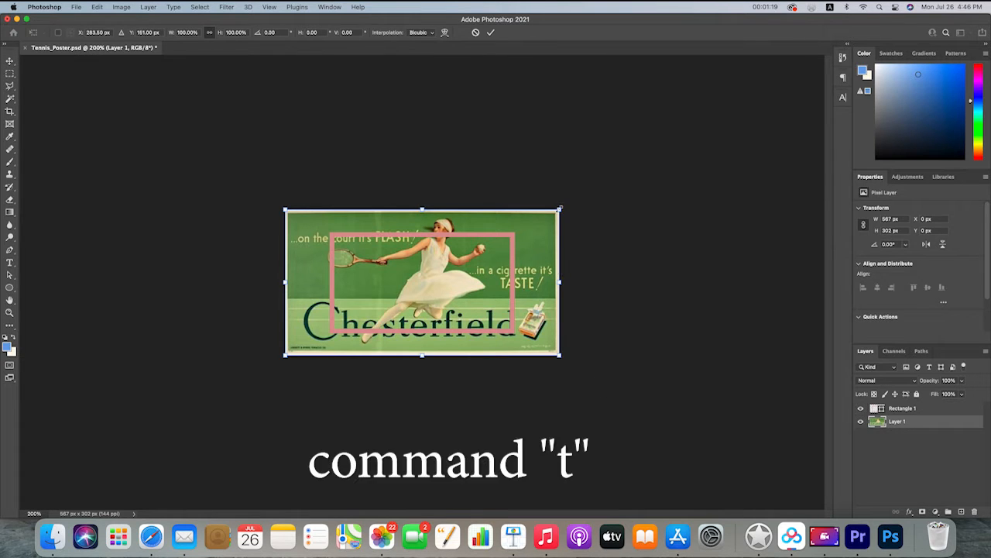
{"action": "mouse_move", "coordinate": [561, 208]}
{"action": "left_mouse_down"}
{"action": "mouse_move", "coordinate": [538, 210]}
{"action": "mouse_move", "coordinate": [488, 250]}
{"action": "mouse_move", "coordinate": [553, 215]}
{"action": "mouse_move", "coordinate": [504, 245]}
{"action": "mouse_move", "coordinate": [567, 221]}
{"action": "left_mouse_up"}
{"action": "key", "text": "Return"}
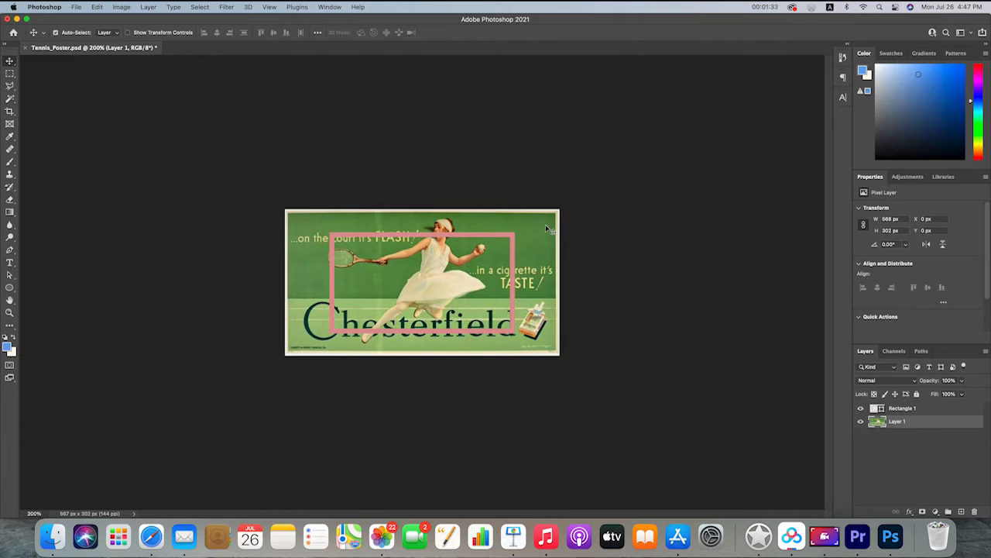
{"action": "key", "text": "super+t"}
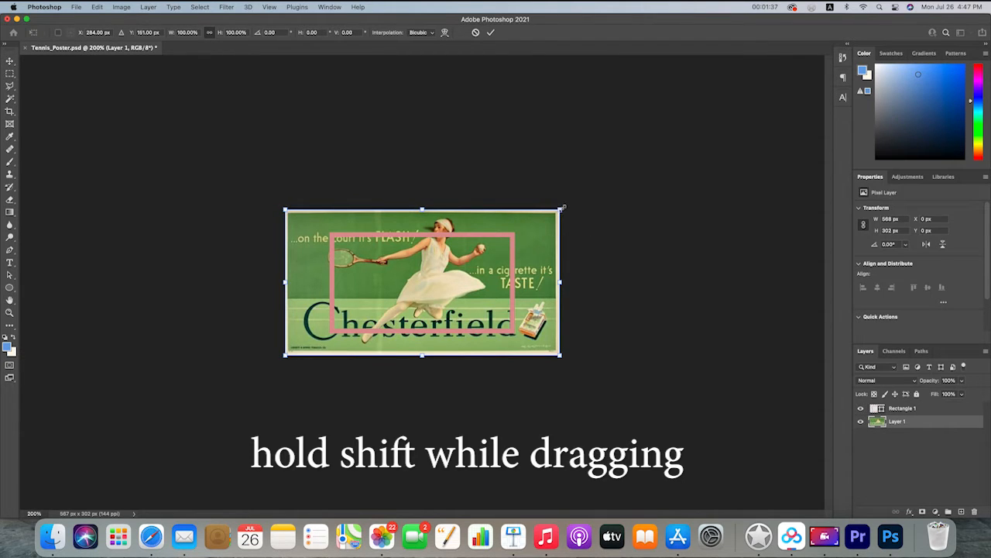
{"action": "left_click_drag", "start_coordinate": [562, 208], "coordinate": [441, 272]}
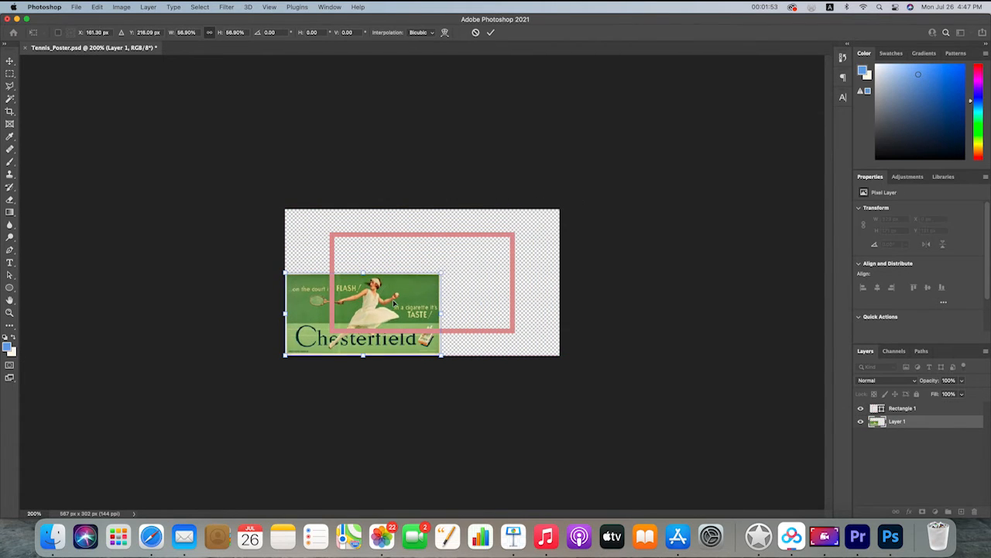
{"action": "left_click_drag", "start_coordinate": [393, 304], "coordinate": [440, 267]}
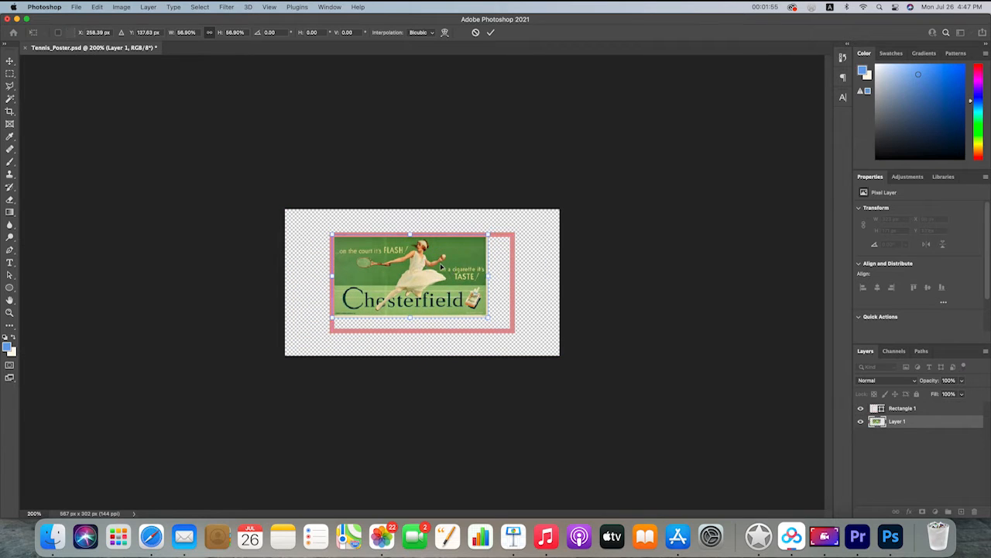
{"action": "left_click_drag", "start_coordinate": [489, 317], "coordinate": [518, 329]}
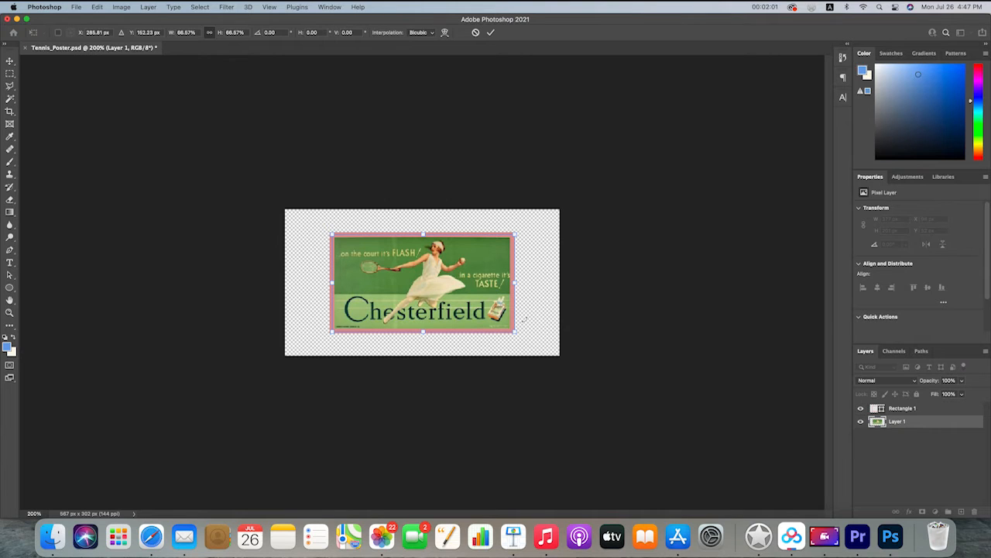
{"action": "key", "text": "Return"}
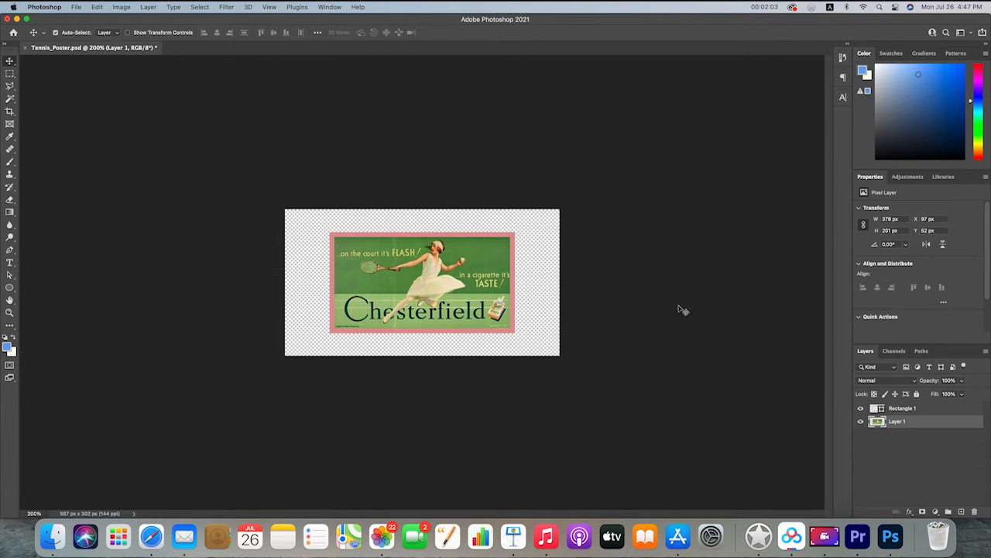
{"action": "left_click", "coordinate": [566, 314]}
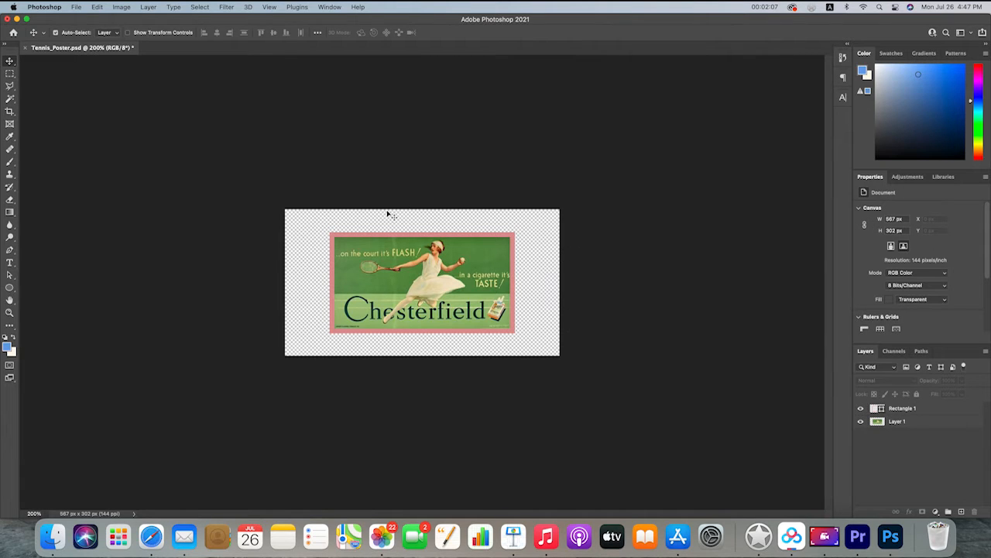
- Extend the canvas above and below the poster with the Crop tool to a height of about 679 px
{"action": "left_click", "coordinate": [10, 112]}
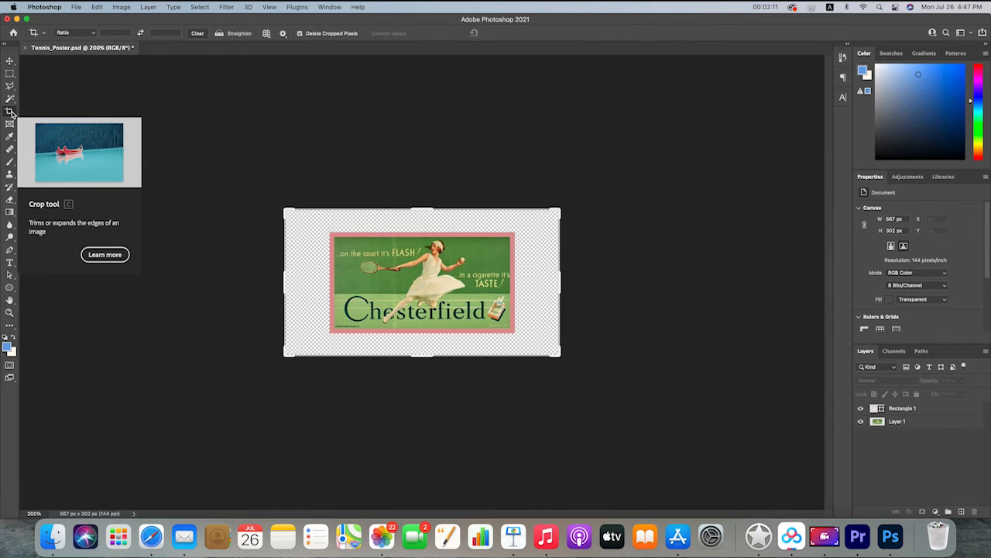
{"action": "left_click_drag", "start_coordinate": [426, 209], "coordinate": [425, 172]}
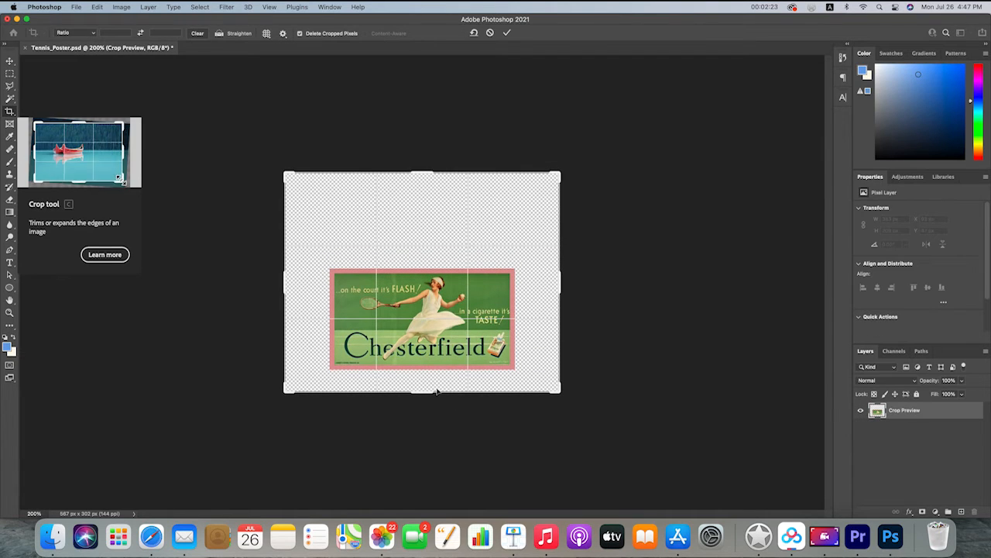
{"action": "left_click_drag", "start_coordinate": [427, 391], "coordinate": [427, 446]}
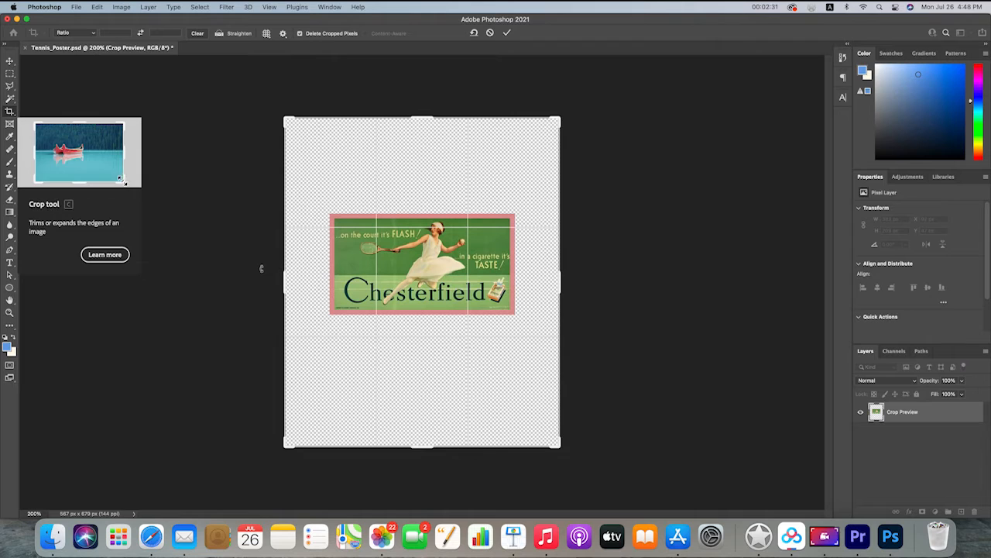
{"action": "key", "text": "Return"}
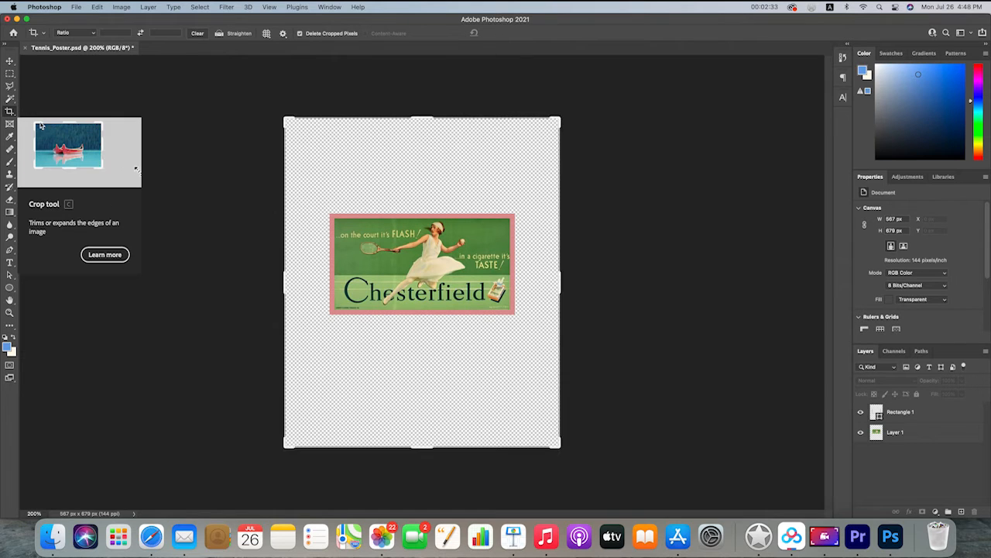
{"action": "left_click", "coordinate": [9, 61]}
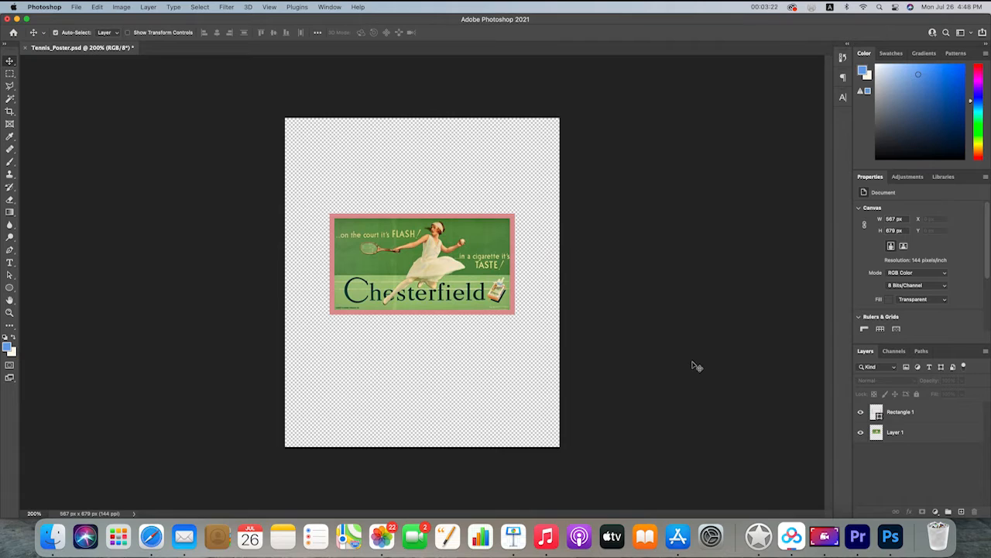
- Add a new layer named Background and place it beneath all other layers
{"action": "left_click", "coordinate": [961, 512]}
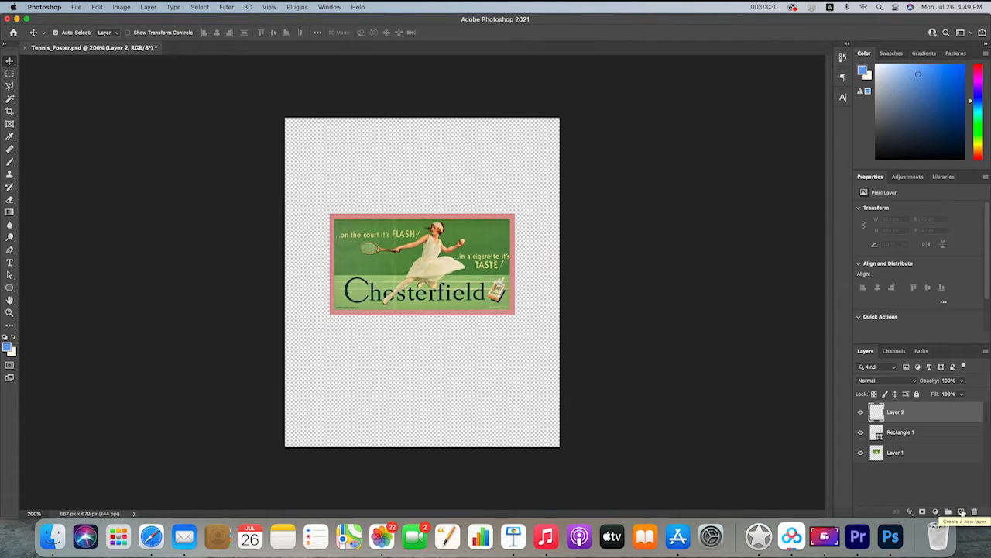
{"action": "double_click", "coordinate": [897, 412]}
{"action": "type", "text": "T"}
{"action": "key", "text": "Return"}
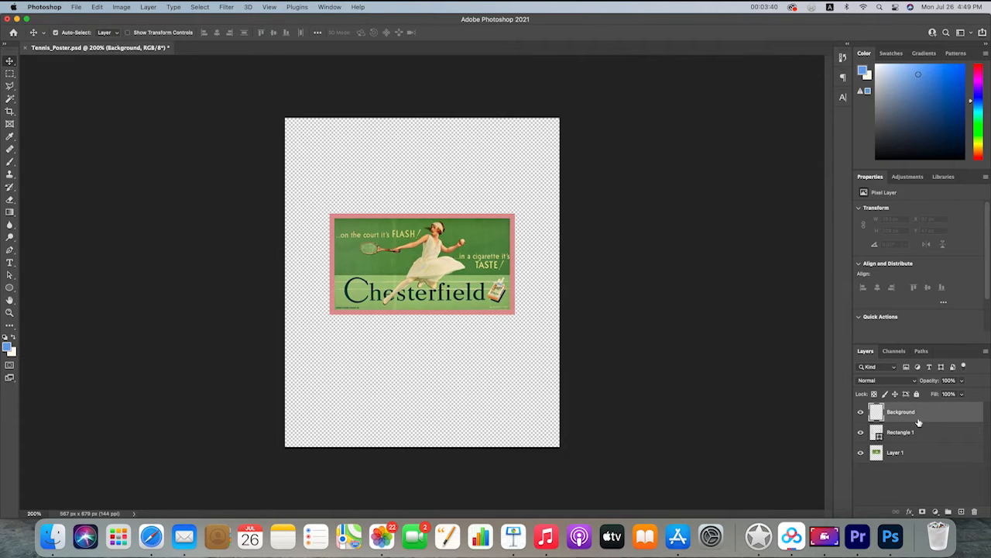
{"action": "left_click_drag", "start_coordinate": [879, 418], "coordinate": [882, 466]}
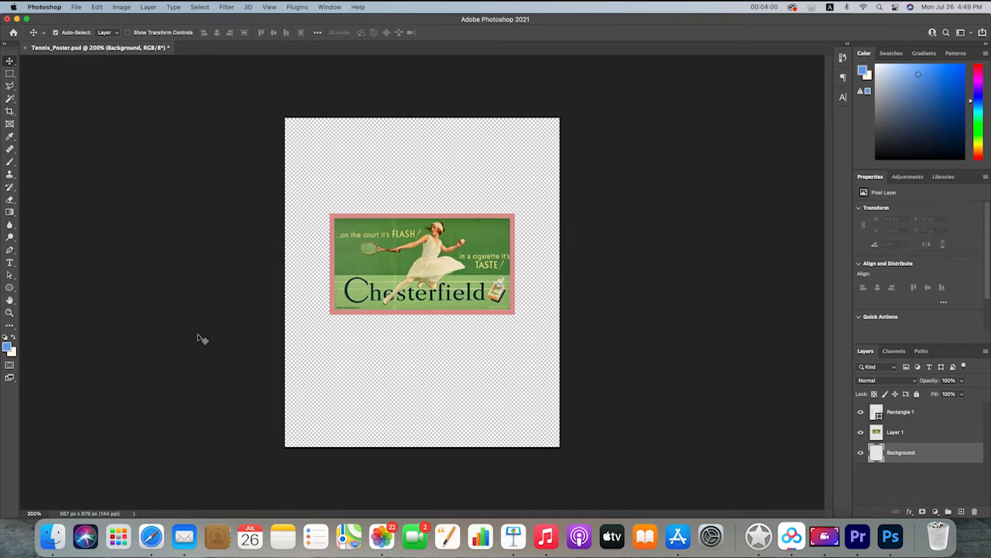
- Fill the Background layer with the blue foreground color at 100% opacity in Normal mode
{"action": "key", "text": "shift+BackSpace"}
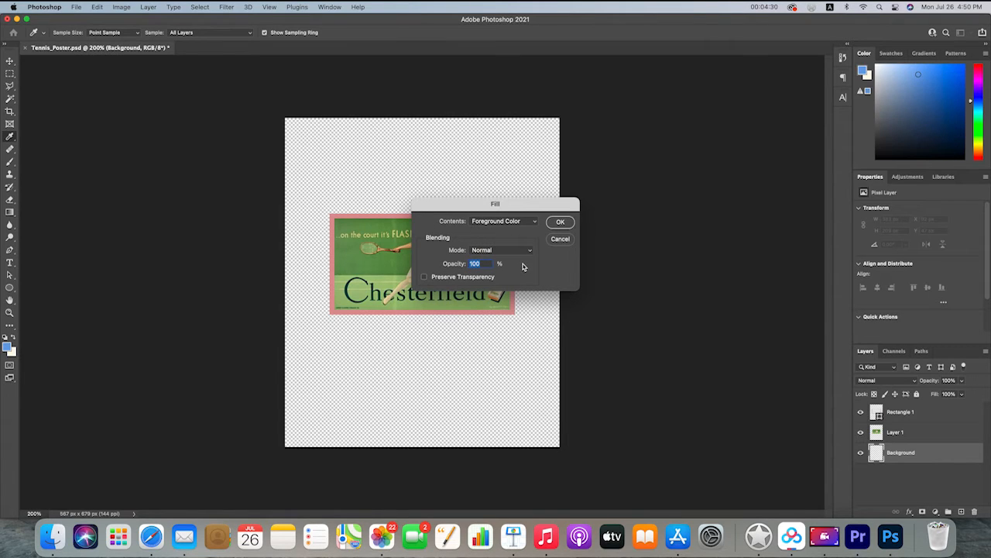
{"action": "left_click", "coordinate": [483, 269]}
{"action": "left_click", "coordinate": [560, 222]}
{"action": "key", "text": "v"}
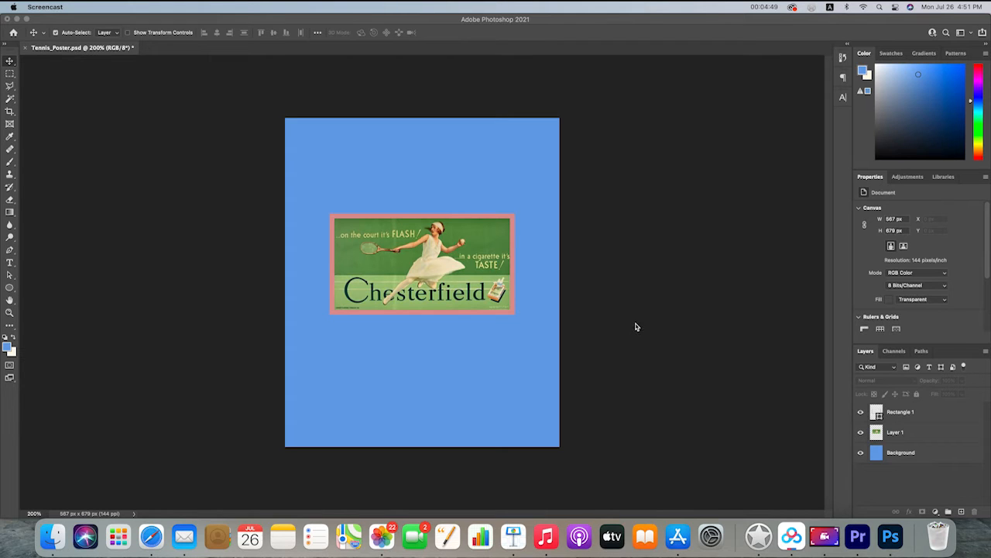
{"action": "left_click", "coordinate": [634, 321]}
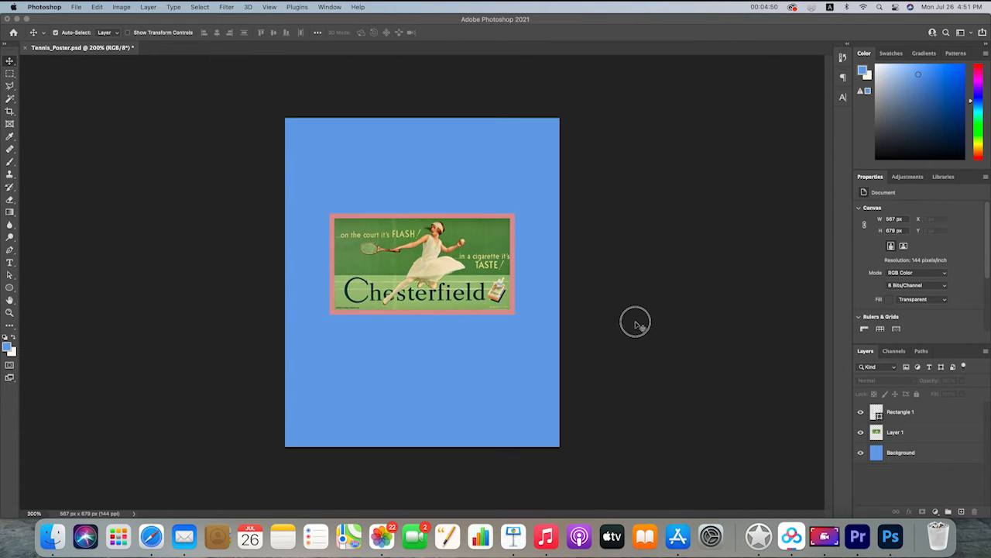
- Set the canvas size units to centimeters and the canvas height to 12 cm
{"action": "left_click", "coordinate": [122, 7]}
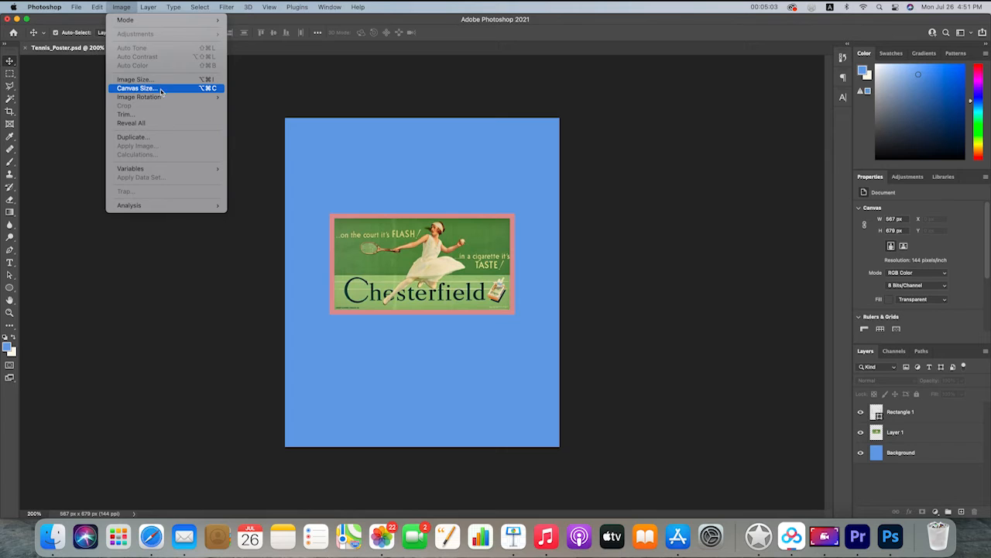
{"action": "left_click", "coordinate": [160, 88]}
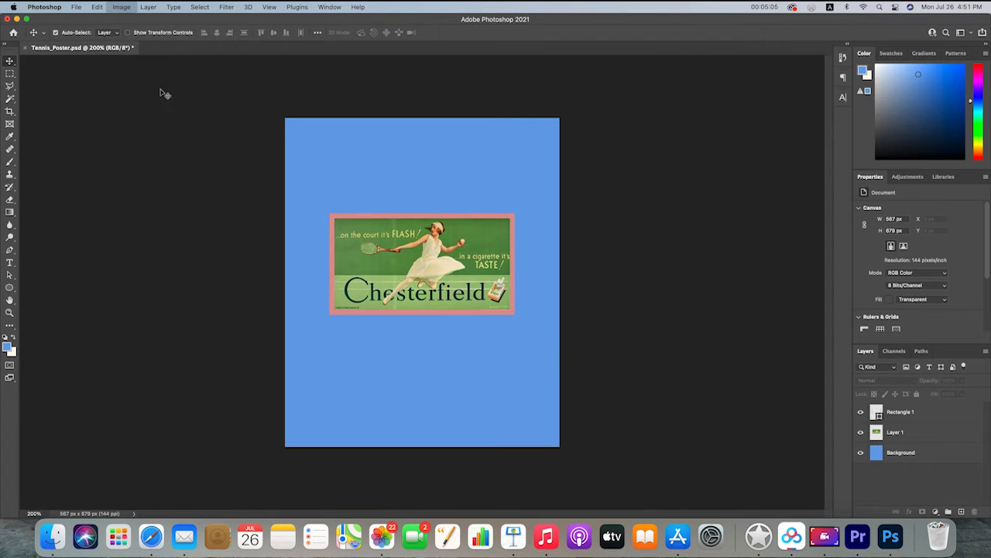
{"action": "left_click_drag", "start_coordinate": [527, 183], "coordinate": [671, 185]}
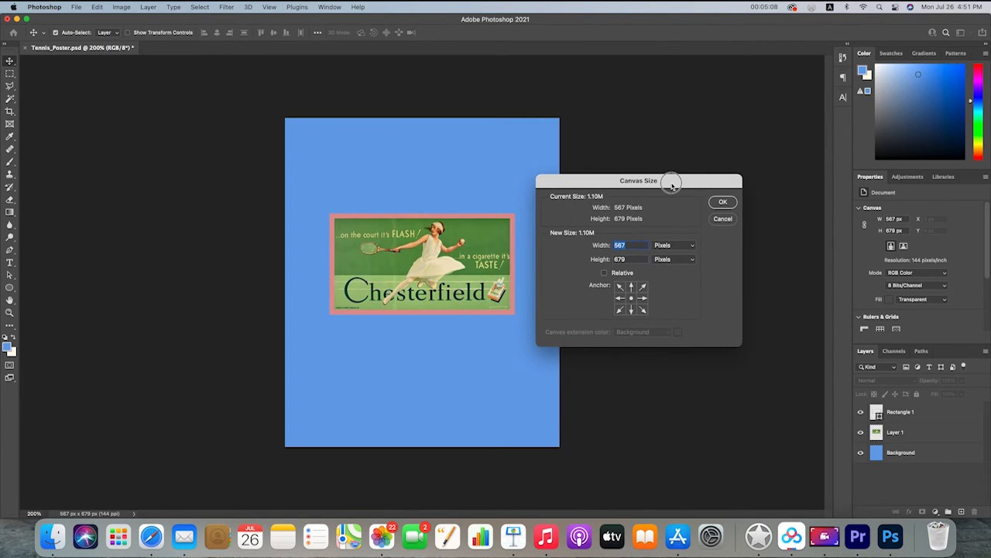
{"action": "left_click", "coordinate": [683, 245]}
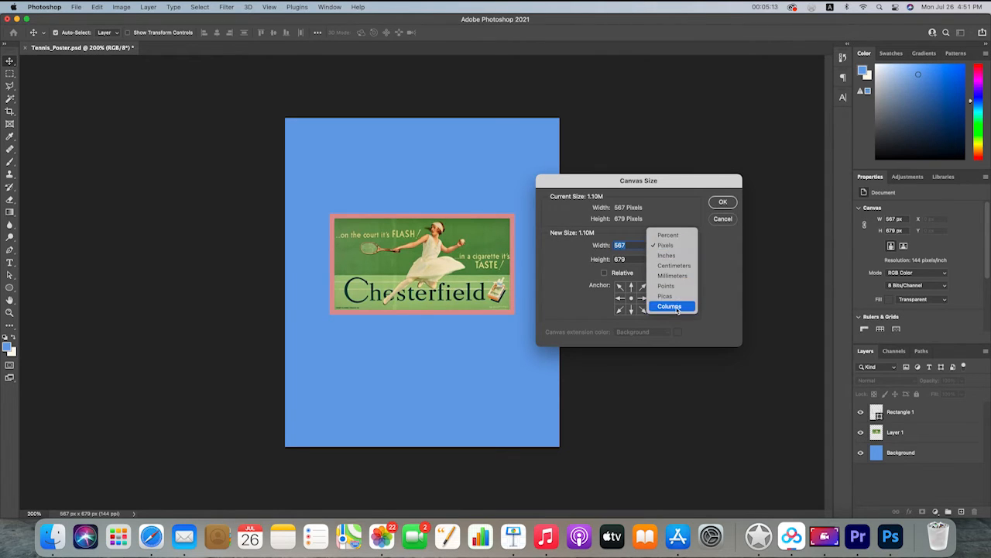
{"action": "left_click", "coordinate": [685, 266]}
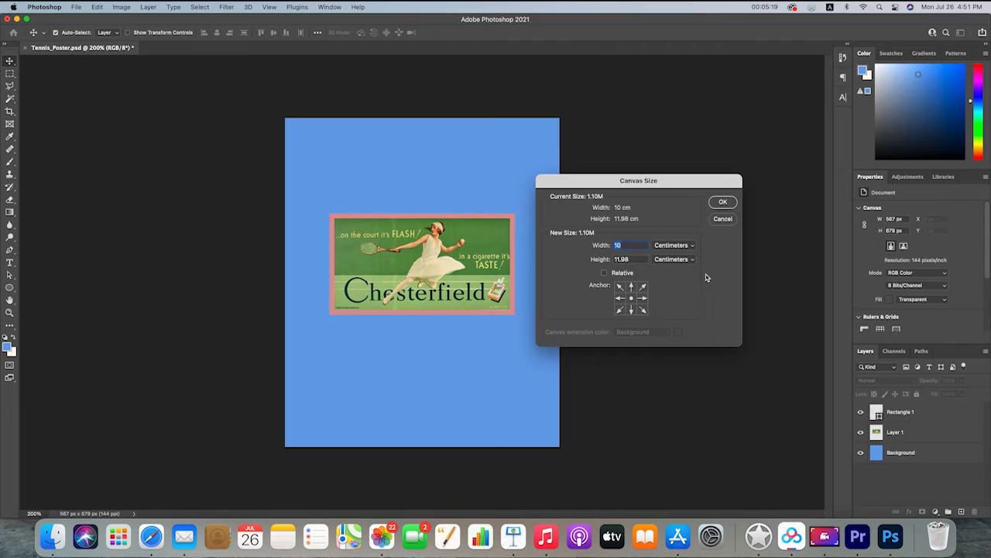
{"action": "left_click", "coordinate": [629, 260]}
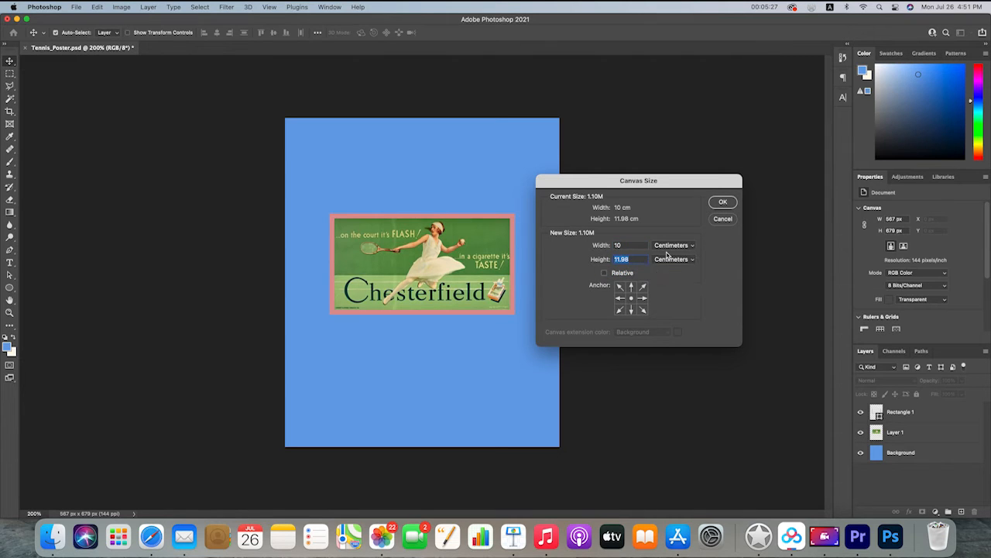
{"action": "type", "text": "12"}
{"action": "key", "text": "Return"}
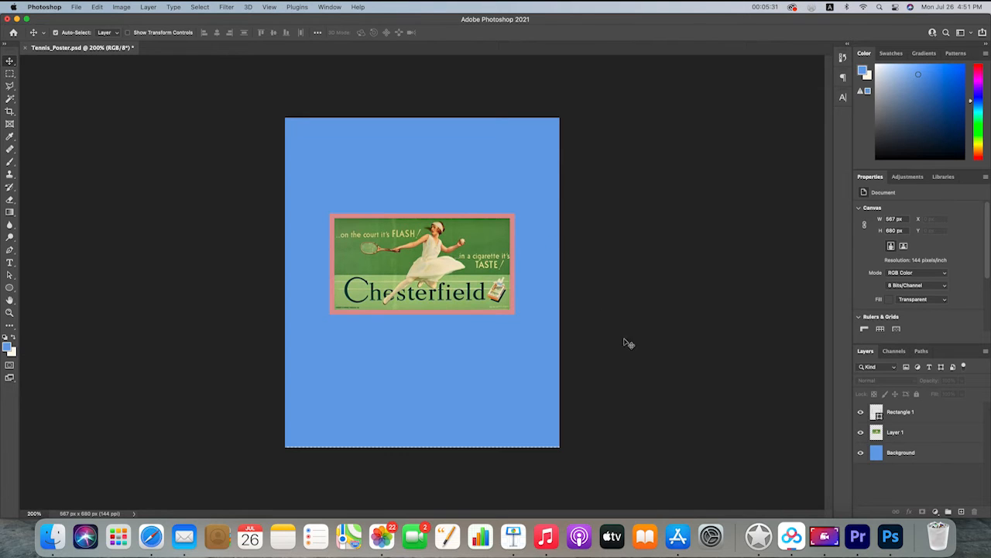
- Move the pink frame and the poster image together about 66 px up on the blue background
{"action": "left_click", "coordinate": [907, 432]}
{"action": "left_click", "coordinate": [898, 411], "text": "shift"}
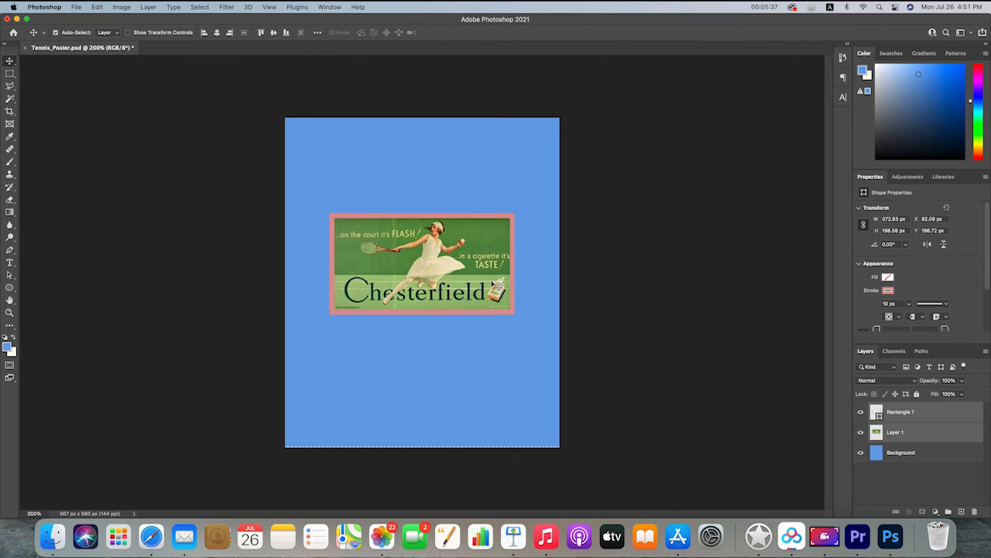
{"action": "key", "text": "Up"}
{"action": "key", "text": "Up"}
{"action": "key", "text": "Up"}
{"action": "key", "text": "Up"}
{"action": "key", "text": "Up"}
{"action": "key", "text": "Up"}
{"action": "key", "text": "Up"}
{"action": "key", "text": "Up"}
{"action": "key", "text": "Up"}
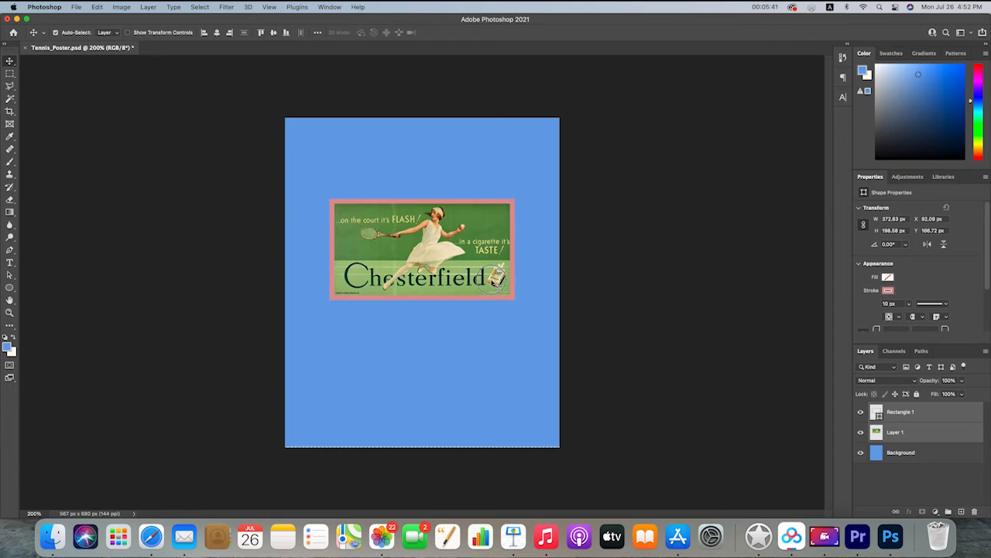
{"action": "left_click_drag", "start_coordinate": [496, 284], "coordinate": [497, 261]}
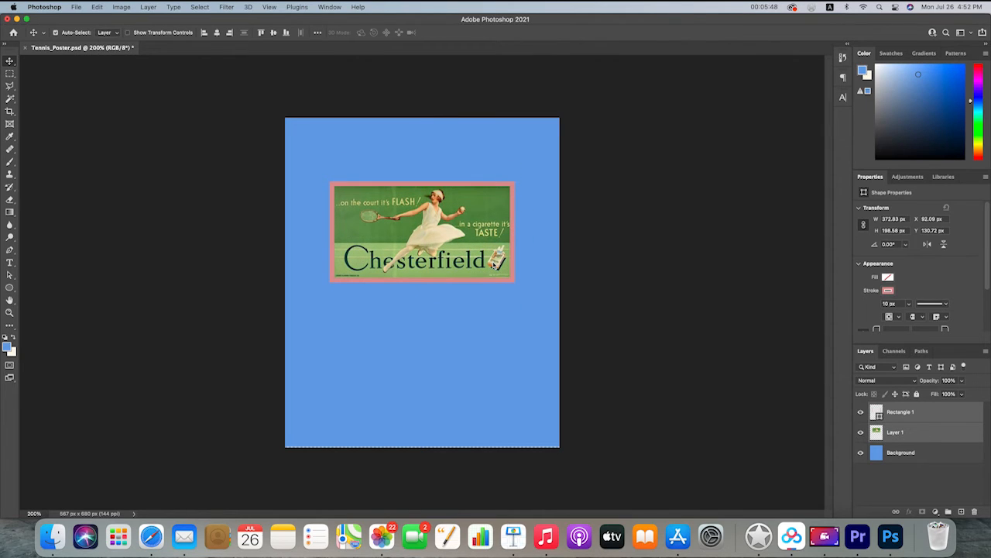
{"action": "left_click", "coordinate": [658, 250]}
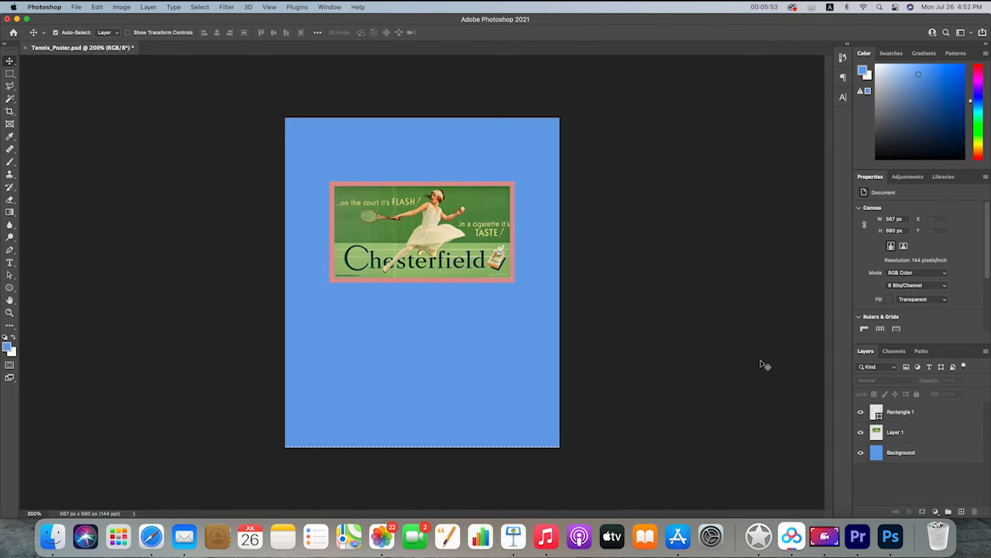
- Nudge the poster image on Layer 1 up to Y 127 px and back down to Y 137 px, inside the pink frame
{"action": "left_click", "coordinate": [913, 435]}
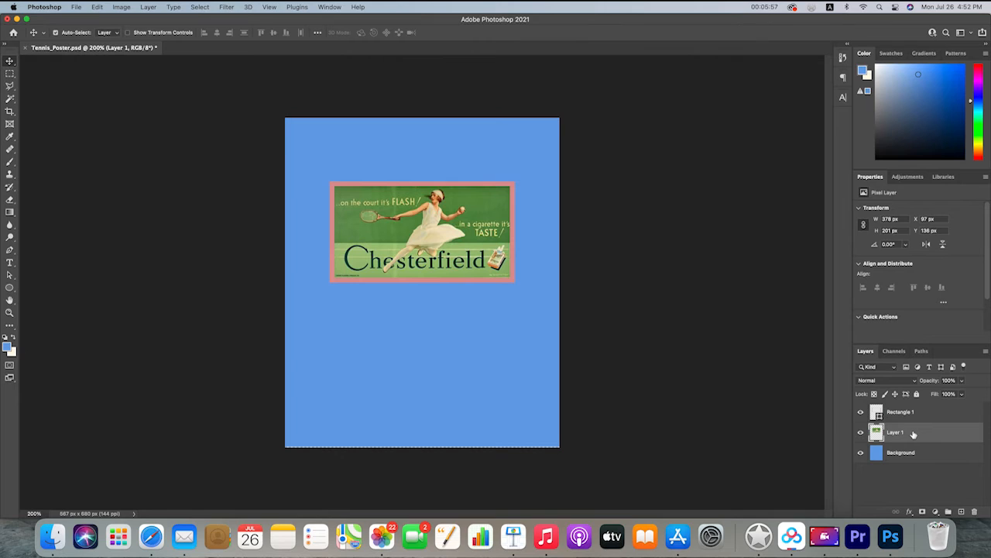
{"action": "key", "text": "Up"}
{"action": "key", "text": "Up"}
{"action": "key", "text": "Up"}
{"action": "key", "text": "Up"}
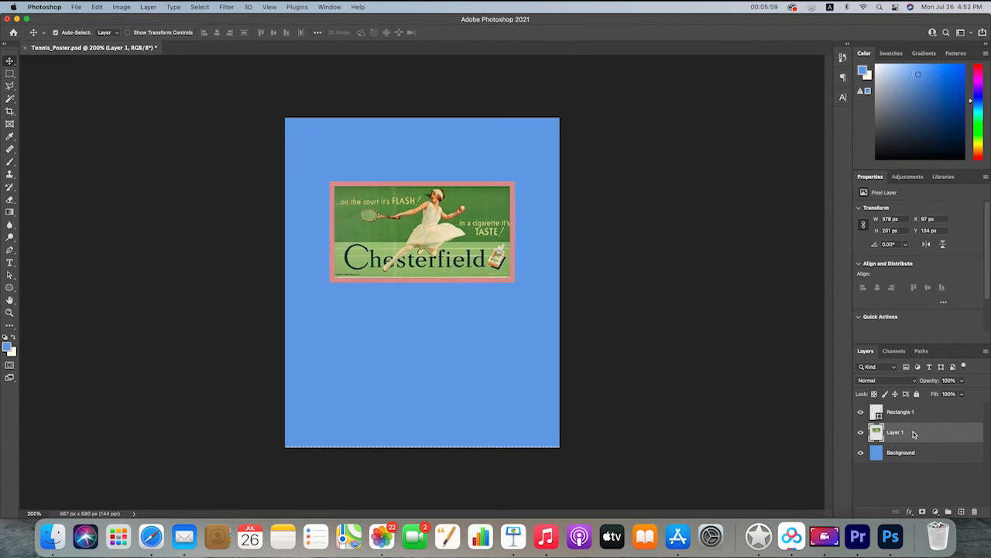
{"action": "key", "text": "Up"}
{"action": "key", "text": "Up"}
{"action": "key", "text": "Up"}
{"action": "key", "text": "Up"}
{"action": "key", "text": "Up"}
{"action": "key", "text": "Up"}
{"action": "key", "text": "Up"}
{"action": "key", "text": "Up"}
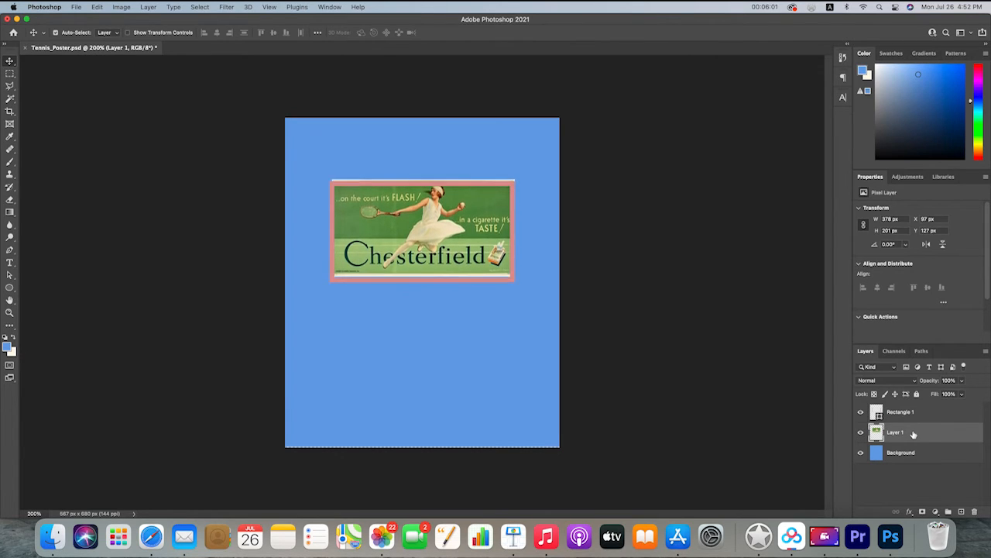
{"action": "key", "text": "Down"}
{"action": "key", "text": "Down"}
{"action": "key", "text": "Down"}
{"action": "key", "text": "Down"}
{"action": "key", "text": "Down"}
{"action": "key", "text": "Down"}
{"action": "key", "text": "Down"}
{"action": "key", "text": "Down"}
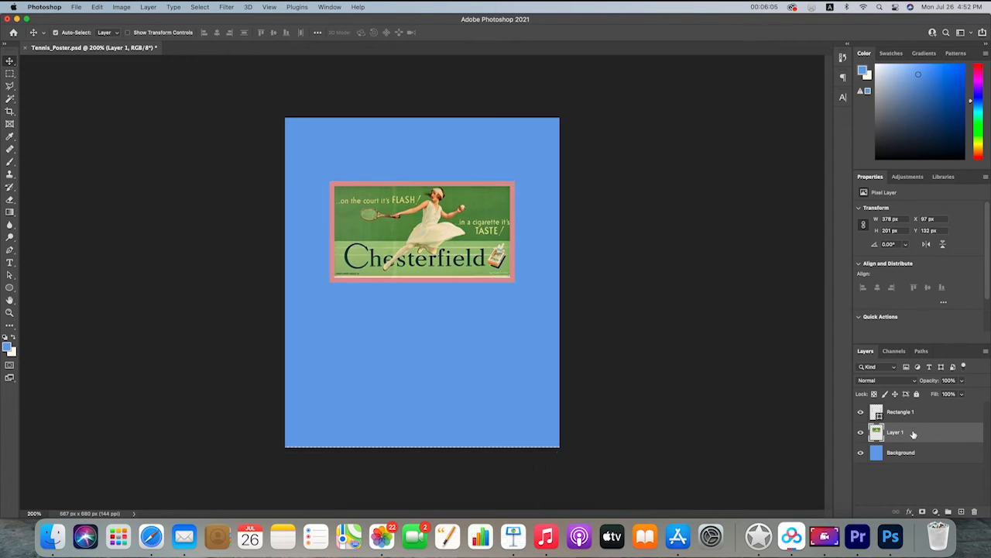
{"action": "key", "text": "Down"}
{"action": "key", "text": "Down"}
{"action": "key", "text": "Down"}
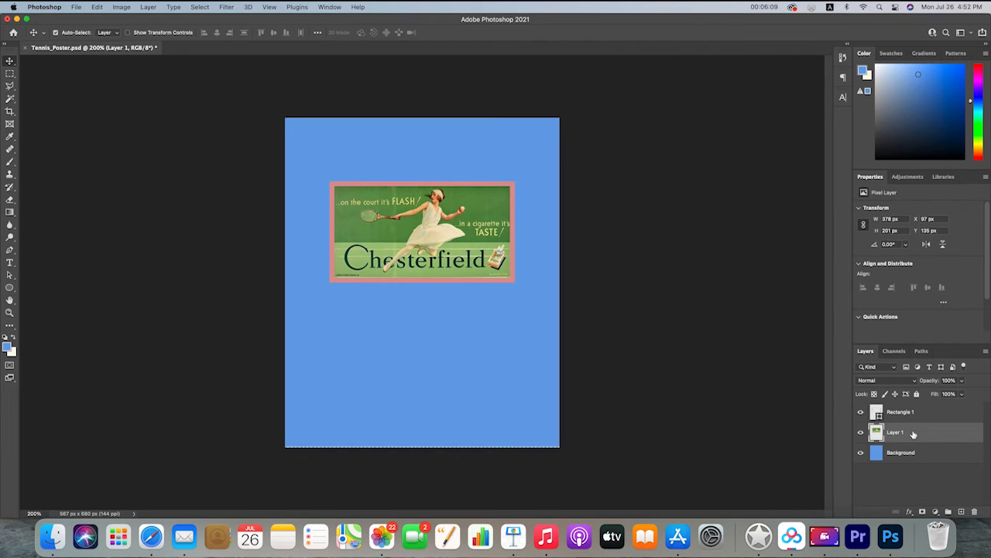
{"action": "key", "text": "Down"}
{"action": "key", "text": "Down"}
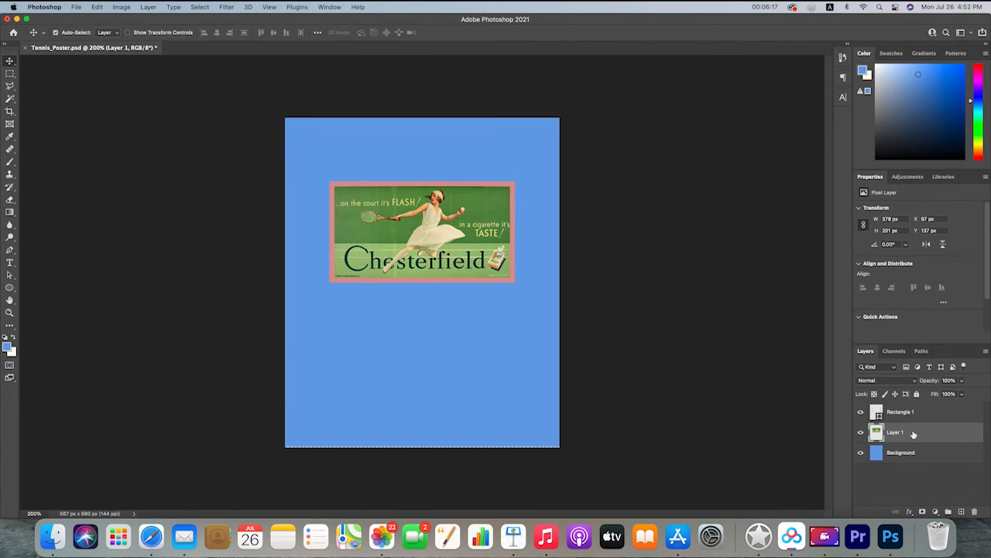
- Shift the poster image 10 px up and 10 px right, return it by the same amounts, and deselect it
{"action": "key", "text": "shift+Up"}
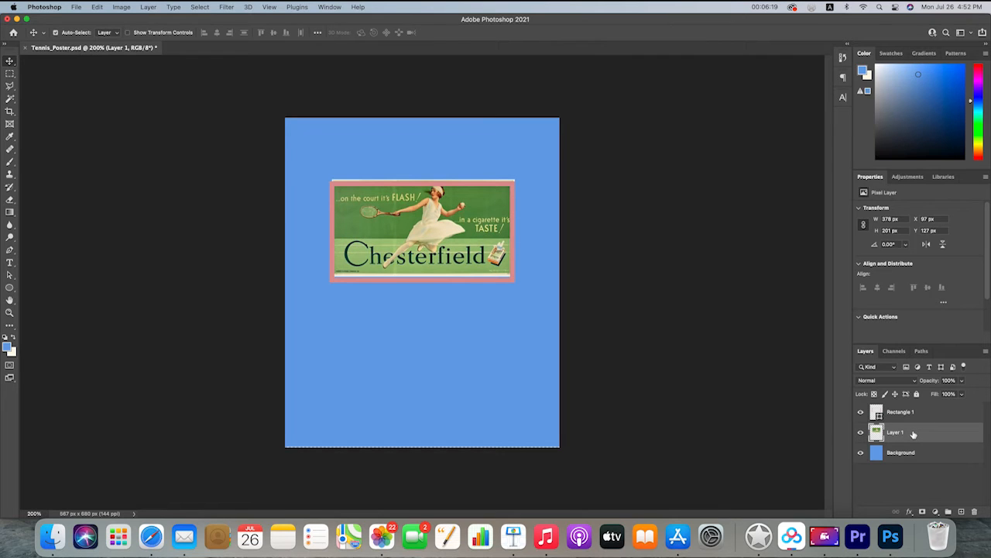
{"action": "key", "text": "shift+Right"}
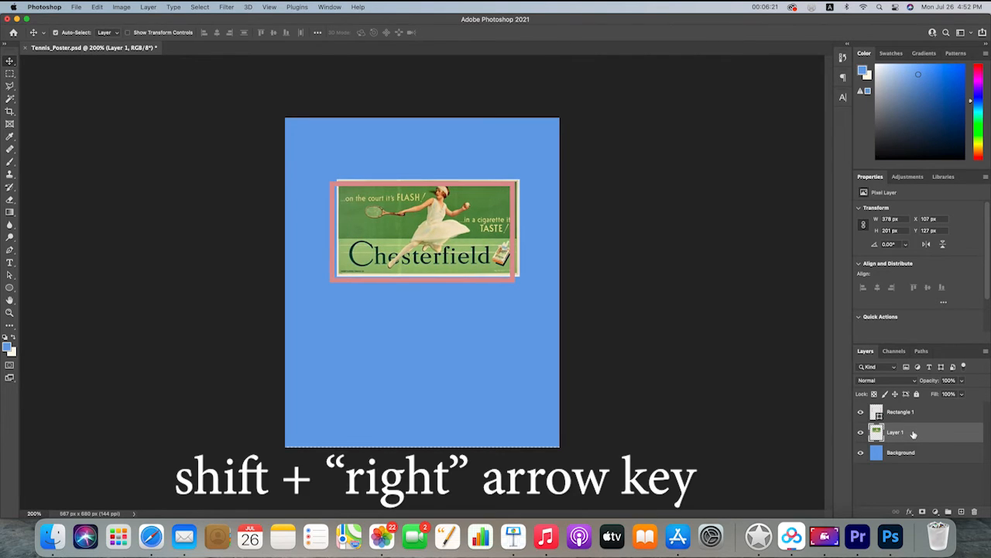
{"action": "key", "text": "shift+Left"}
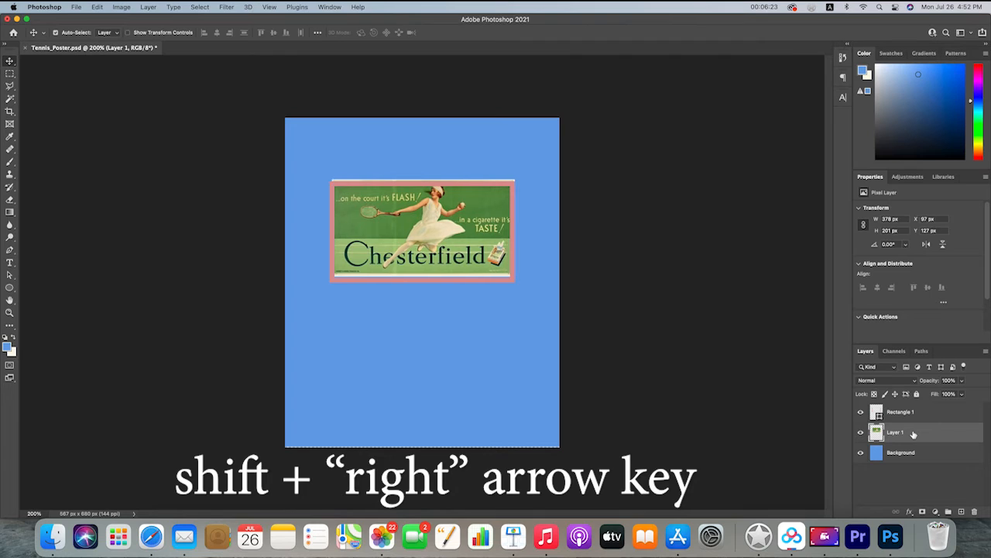
{"action": "key", "text": "shift+Down"}
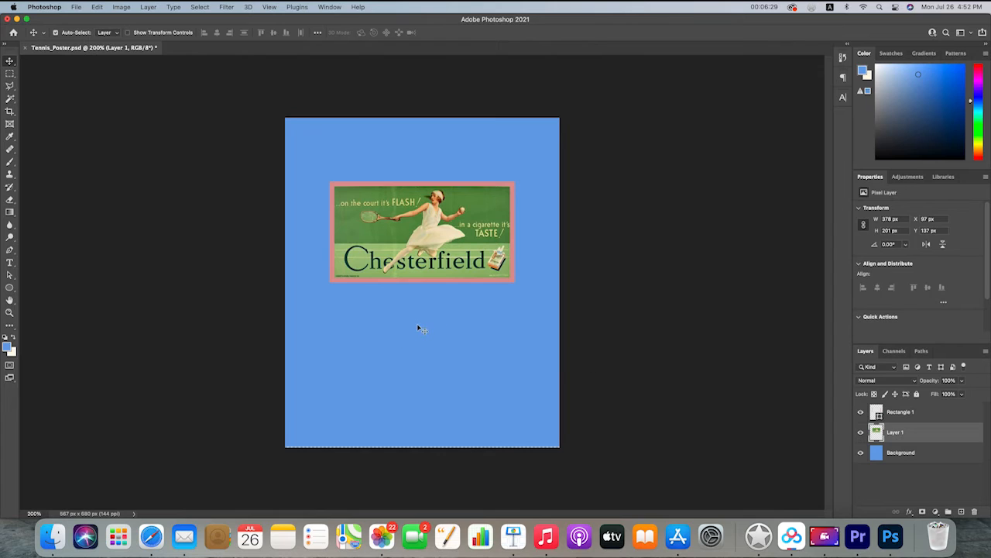
{"action": "left_click", "coordinate": [475, 368]}
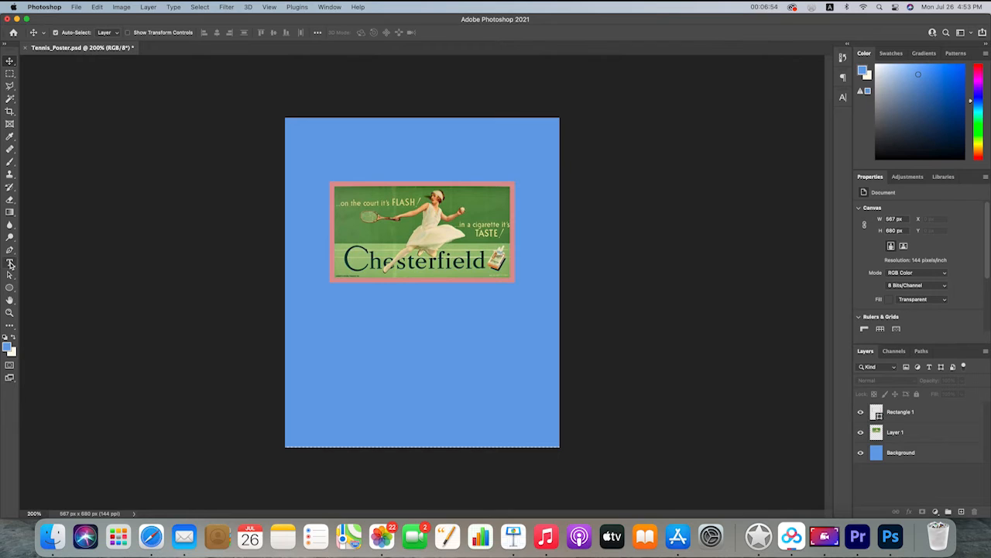
- Add a horizontal text layer with Lorem Ipsum placeholder text at the lower part of the framed poster
{"action": "left_click", "coordinate": [10, 264]}
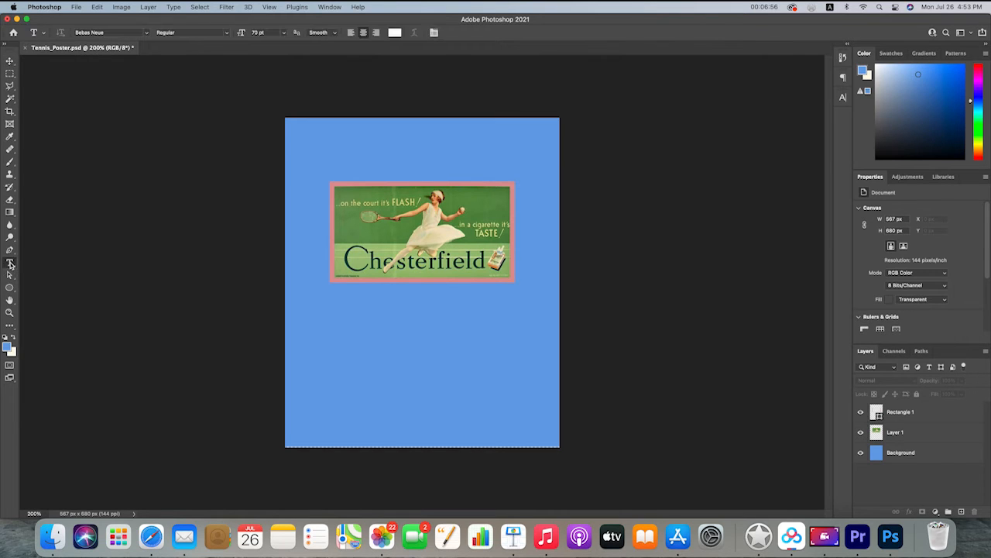
{"action": "left_click", "coordinate": [366, 315]}
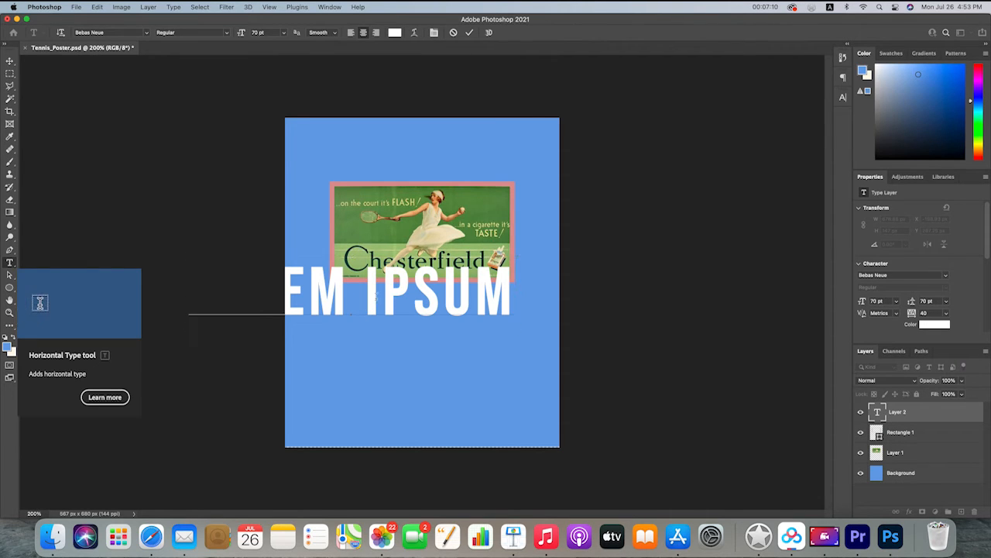
{"action": "key", "text": "super"}
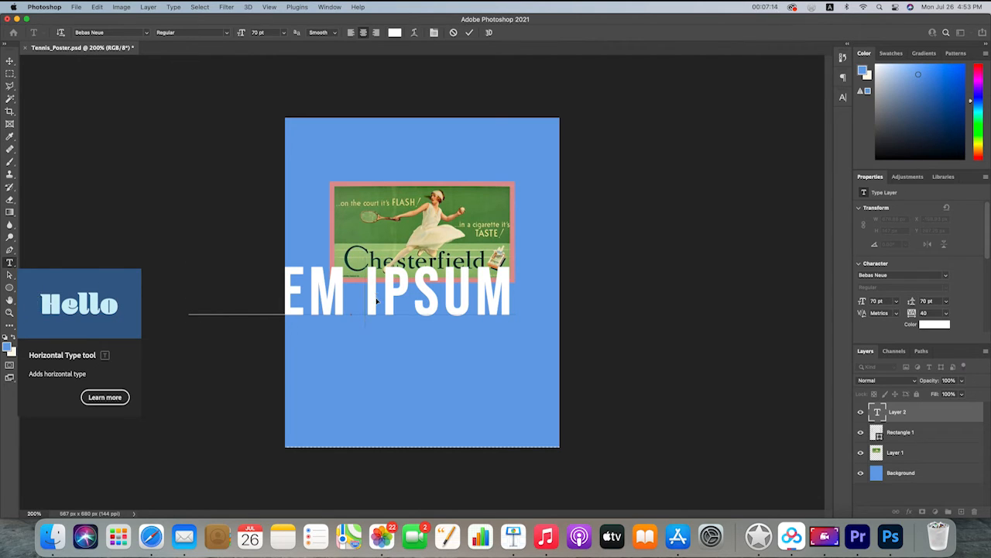
- Set the font size of the whole placeholder text to 30 pt
{"action": "key", "text": "super+a"}
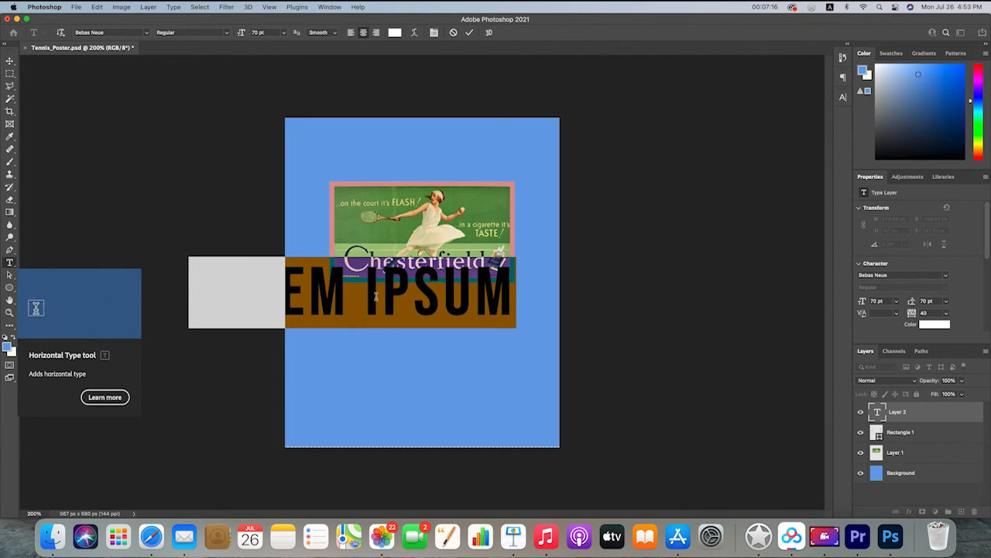
{"action": "left_click", "coordinate": [843, 99]}
{"action": "left_click", "coordinate": [745, 124]}
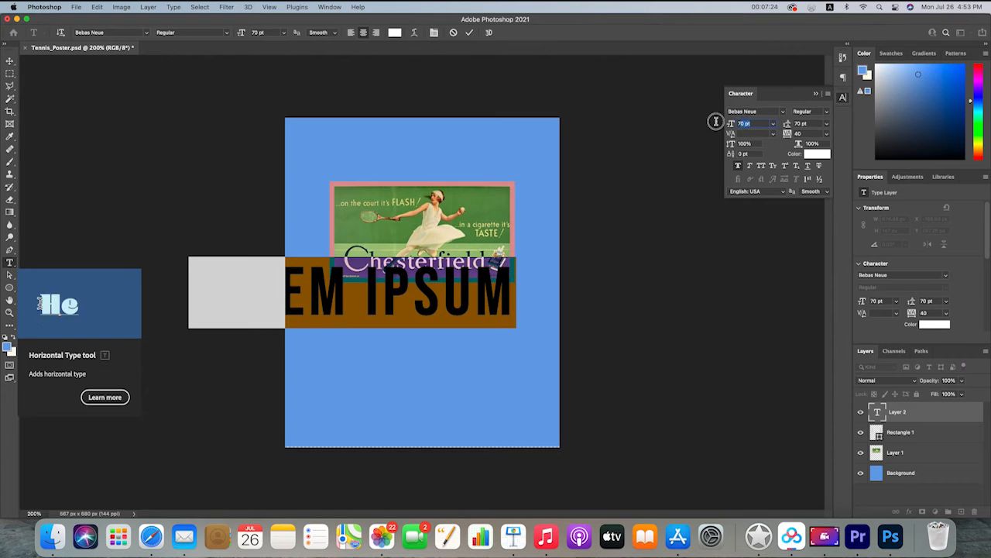
{"action": "type", "text": "30"}
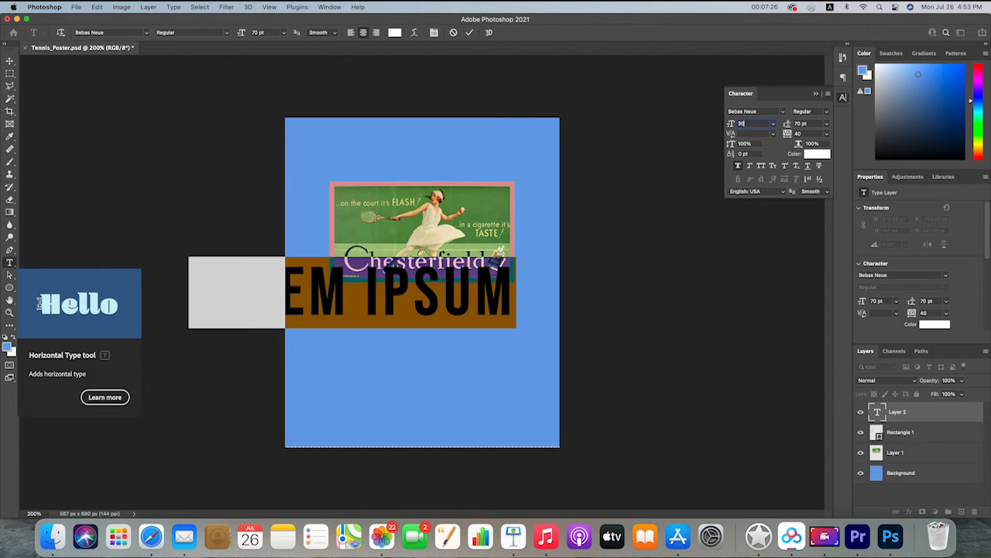
{"action": "key", "text": "Return"}
- Move the placeholder text about 148 px right so it is horizontally centered beneath the framed poster
{"action": "left_click", "coordinate": [10, 60]}
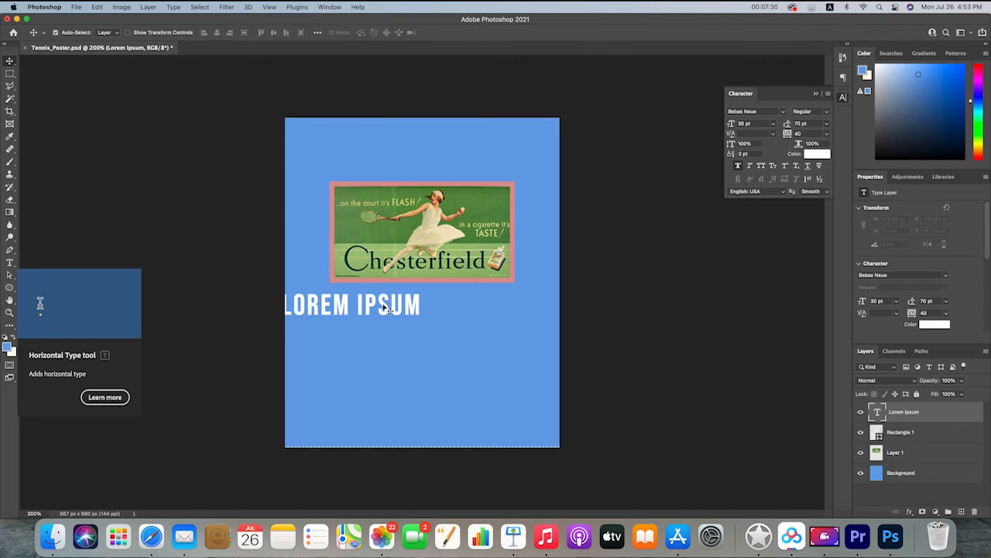
{"action": "left_click_drag", "start_coordinate": [386, 308], "coordinate": [455, 306]}
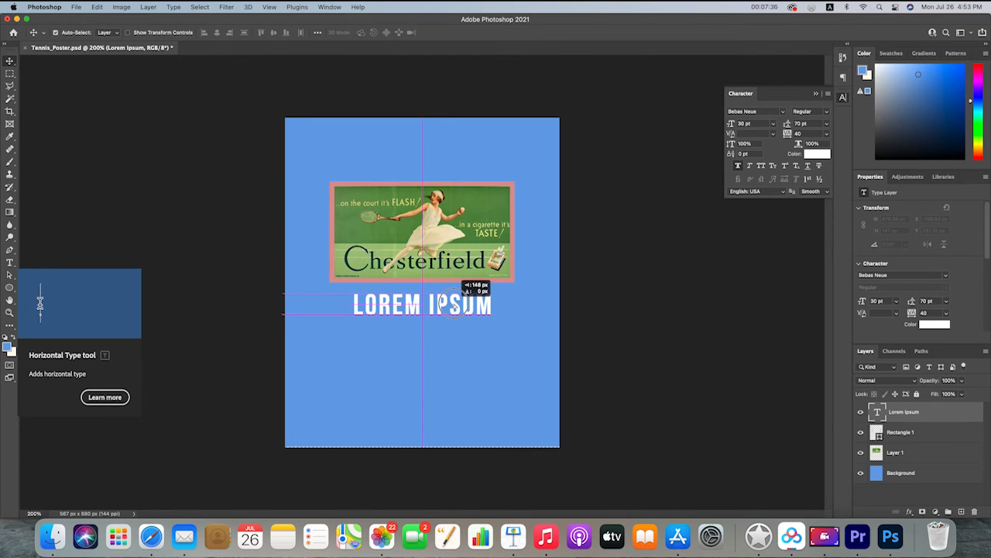
{"action": "left_click_drag", "start_coordinate": [455, 306], "coordinate": [454, 307]}
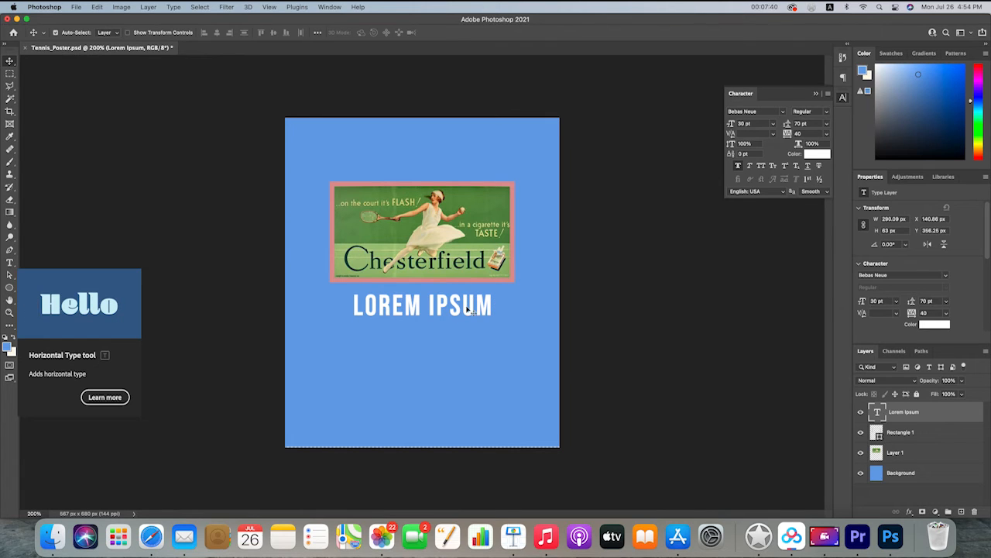
- Replace the Lorem Ipsum placeholder text with "Vintage poster" and commit the text
{"action": "key", "text": "t"}
{"action": "left_click", "coordinate": [467, 306]}
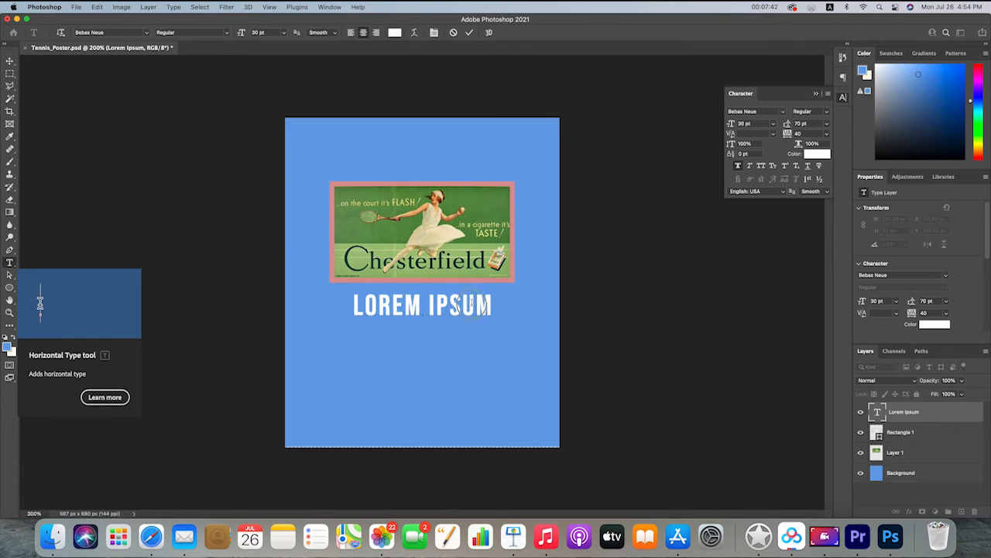
{"action": "key", "text": "BackSpace"}
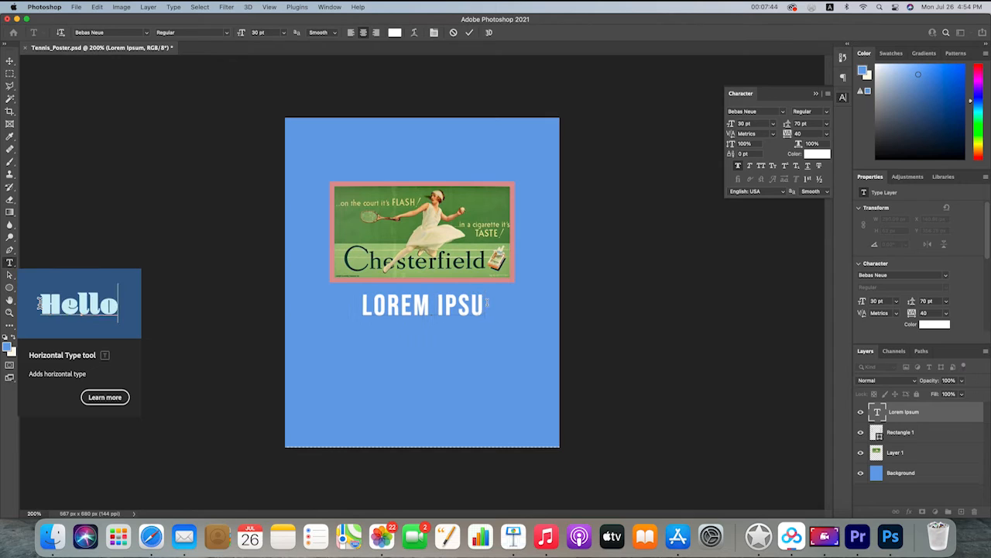
{"action": "key", "text": "BackSpace"}
{"action": "key", "text": "BackSpace"}
{"action": "key", "text": "BackSpace"}
{"action": "key", "text": "BackSpace"}
{"action": "key", "text": "BackSpace"}
{"action": "key", "text": "BackSpace"}
{"action": "key", "text": "BackSpace"}
{"action": "key", "text": "BackSpace"}
{"action": "key", "text": "BackSpace"}
{"action": "key", "text": "BackSpace"}
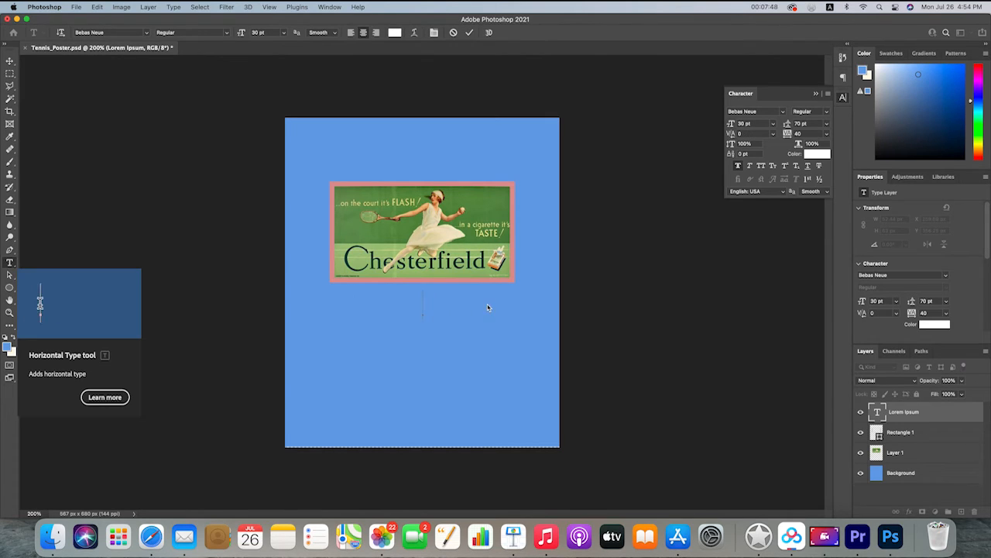
{"action": "type", "text": "VIN"}
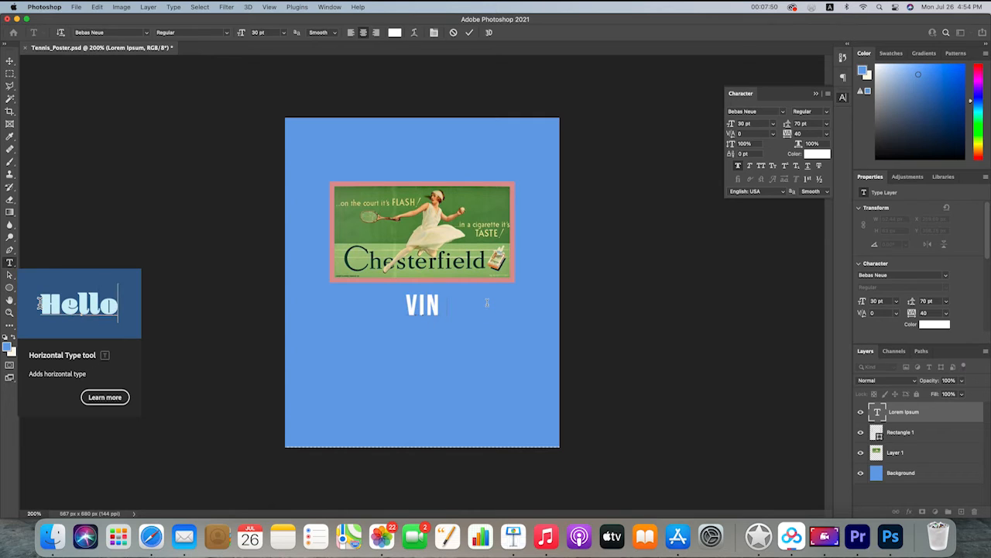
{"action": "type", "text": "TAGE POSET"}
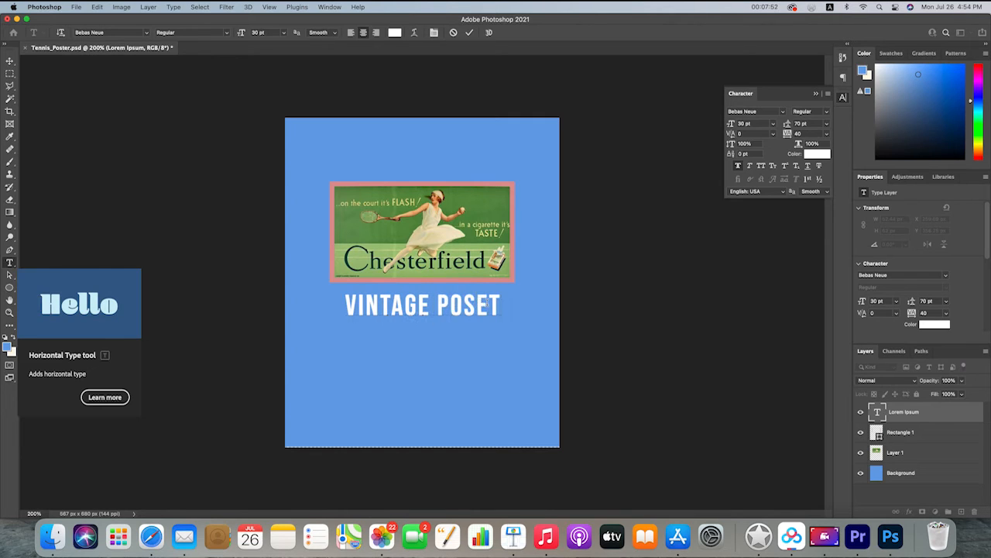
{"action": "key", "text": "BackSpace"}
{"action": "key", "text": "BackSpace"}
{"action": "type", "text": "ter"}
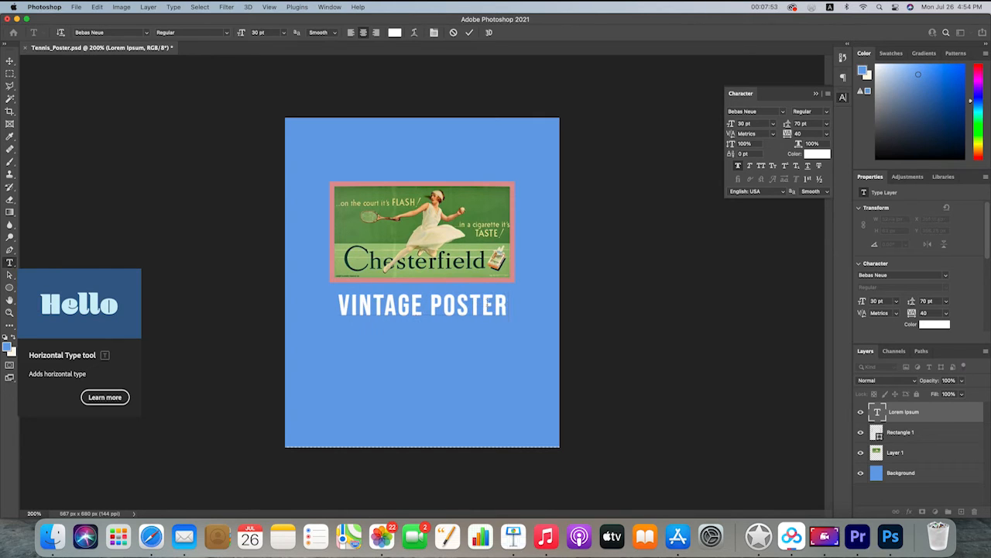
{"action": "left_click", "coordinate": [10, 61]}
{"action": "left_click", "coordinate": [728, 205]}
- Keep the Vintage poster title's text color white and apply Faux Italic to it
{"action": "double_click", "coordinate": [504, 310]}
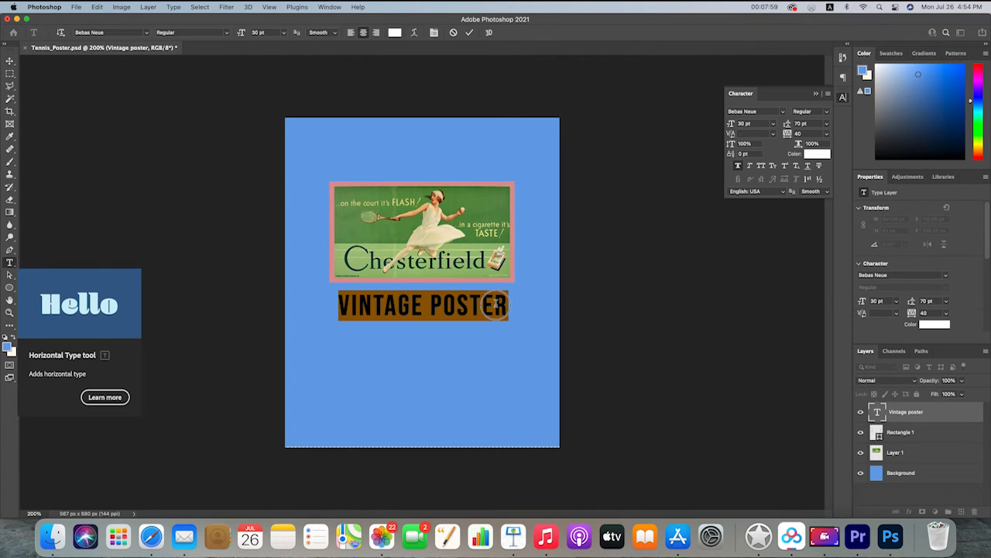
{"action": "left_click", "coordinate": [814, 158]}
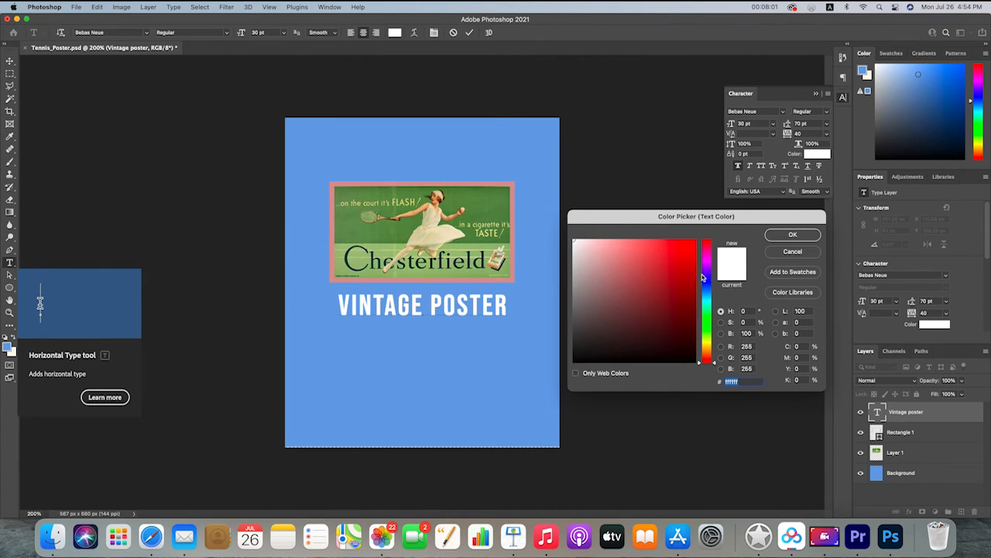
{"action": "left_click", "coordinate": [811, 238]}
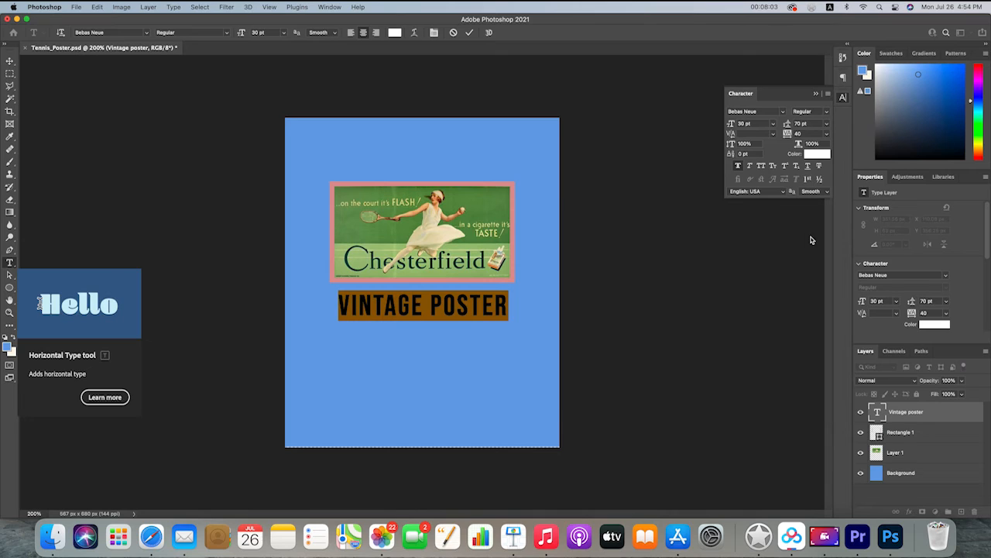
{"action": "left_click", "coordinate": [751, 167]}
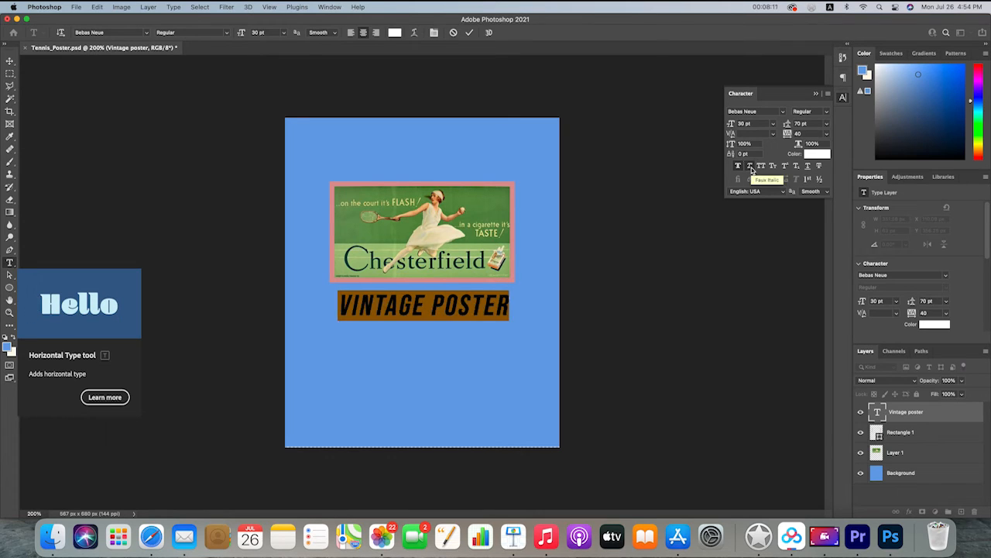
{"action": "left_click", "coordinate": [506, 309]}
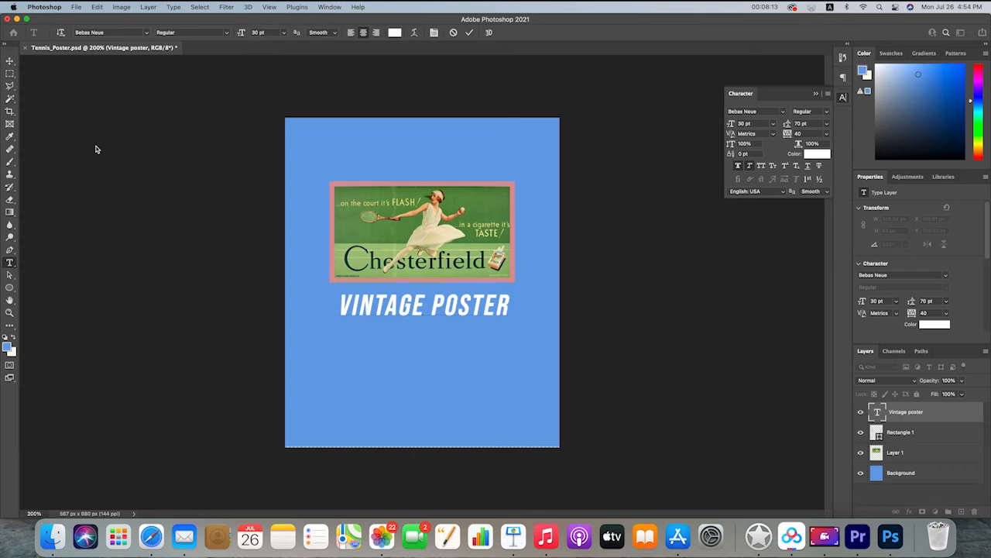
- Shift the italic title slightly left to recenter it beneath the framed poster
{"action": "left_click", "coordinate": [9, 61]}
{"action": "left_click", "coordinate": [126, 159]}
{"action": "left_click", "coordinate": [473, 310]}
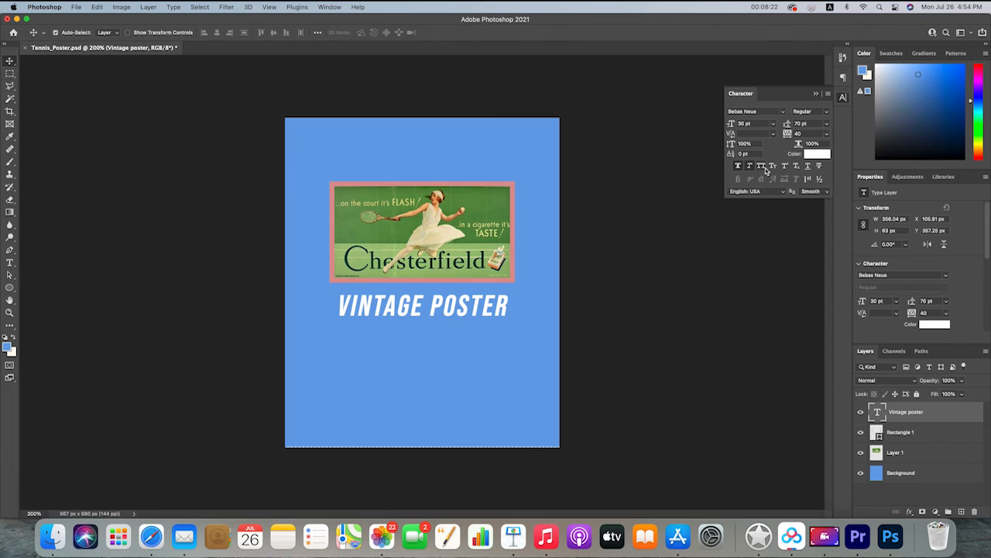
- Change the Vintage poster title's font to Bodoni 72
{"action": "double_click", "coordinate": [503, 306]}
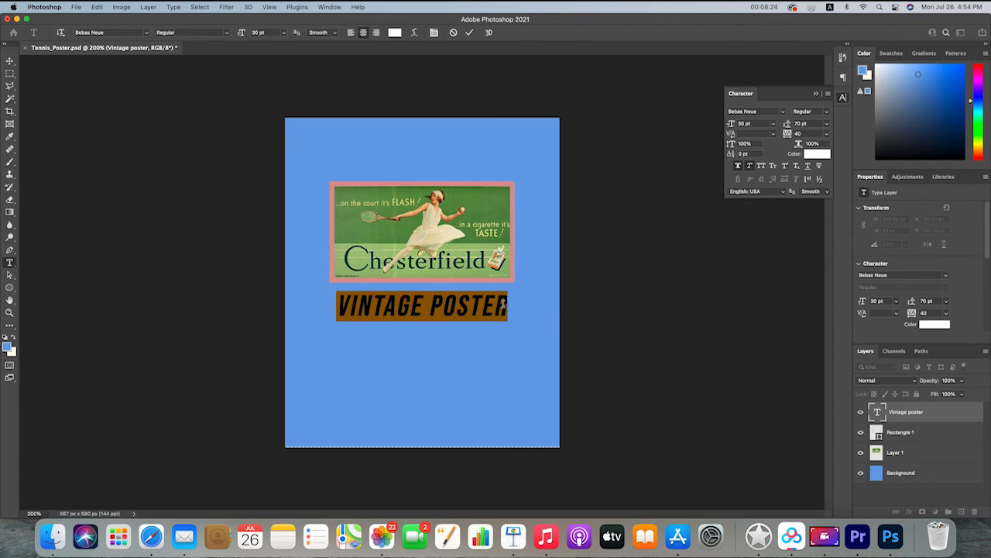
{"action": "left_click", "coordinate": [520, 302]}
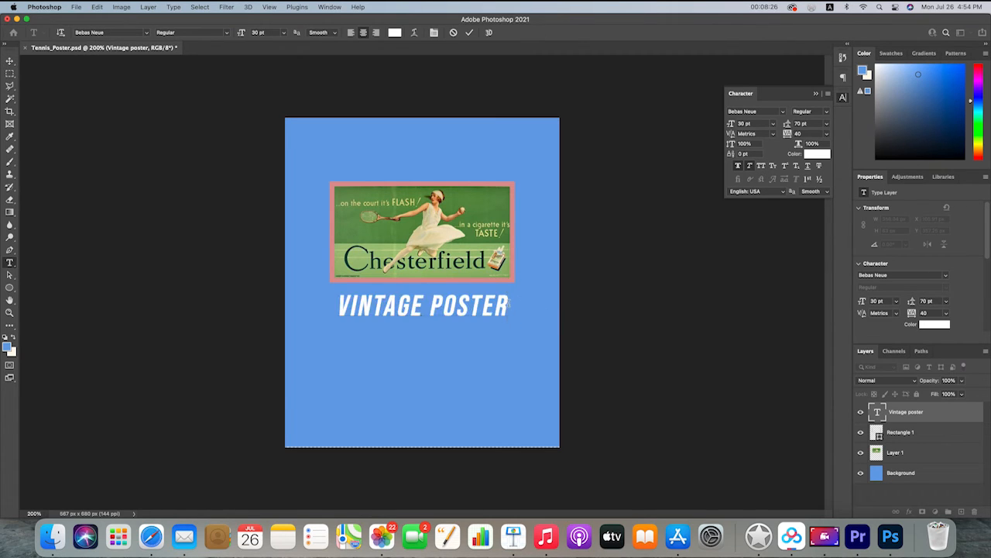
{"action": "left_click_drag", "start_coordinate": [519, 304], "coordinate": [303, 301]}
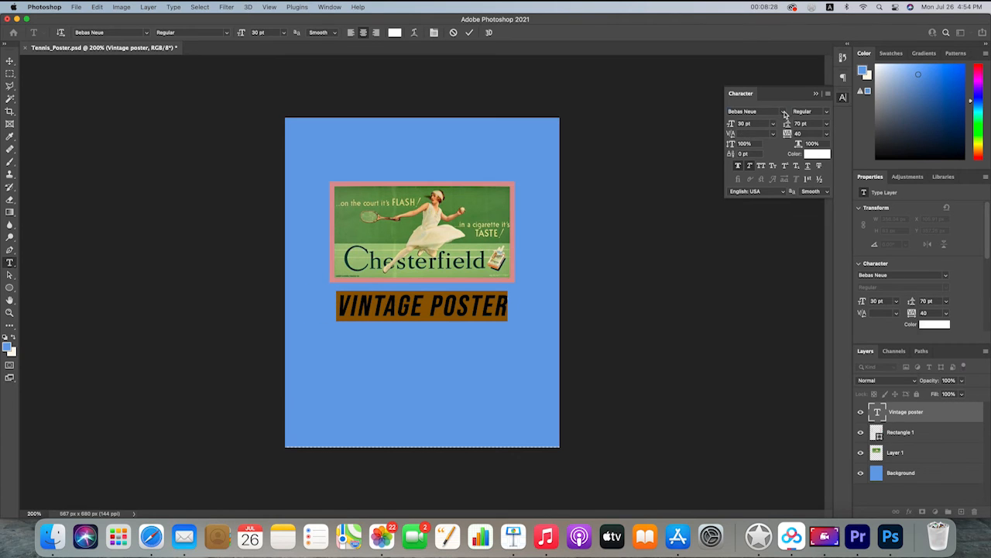
{"action": "left_click", "coordinate": [785, 114]}
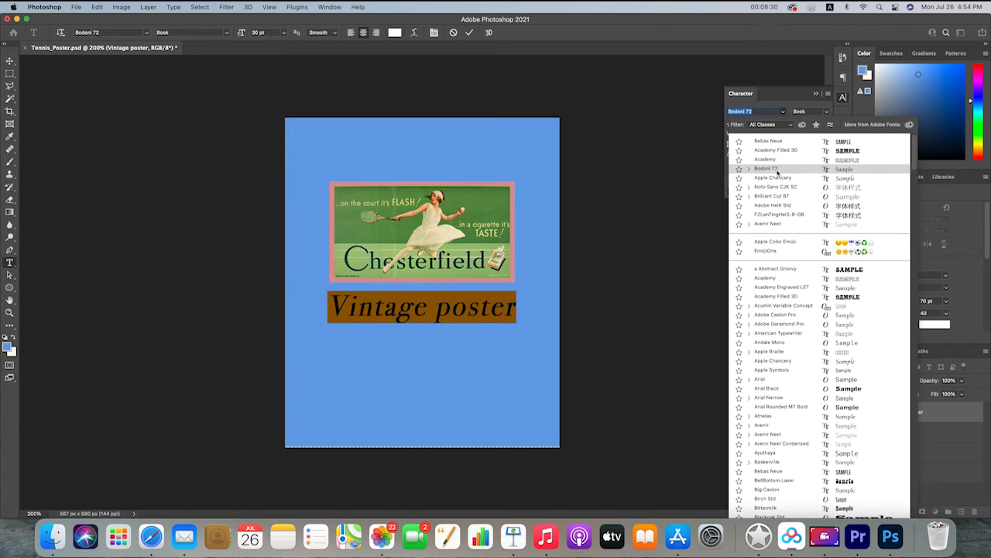
{"action": "left_click", "coordinate": [777, 169]}
- Apply All Caps to the whole Vintage poster title, commit the text and deselect its layer
{"action": "left_click", "coordinate": [515, 308]}
{"action": "left_click_drag", "start_coordinate": [514, 308], "coordinate": [274, 307]}
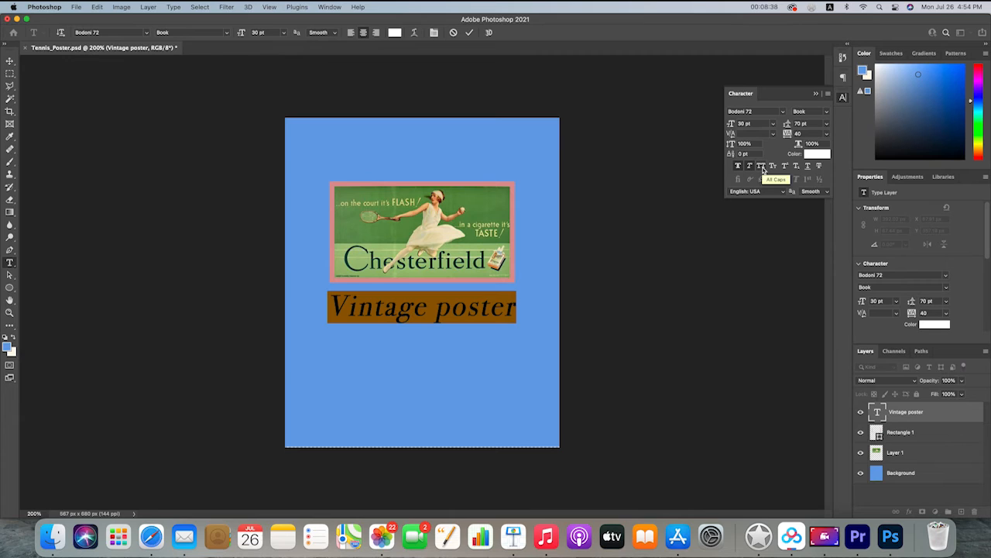
{"action": "left_click", "coordinate": [762, 168]}
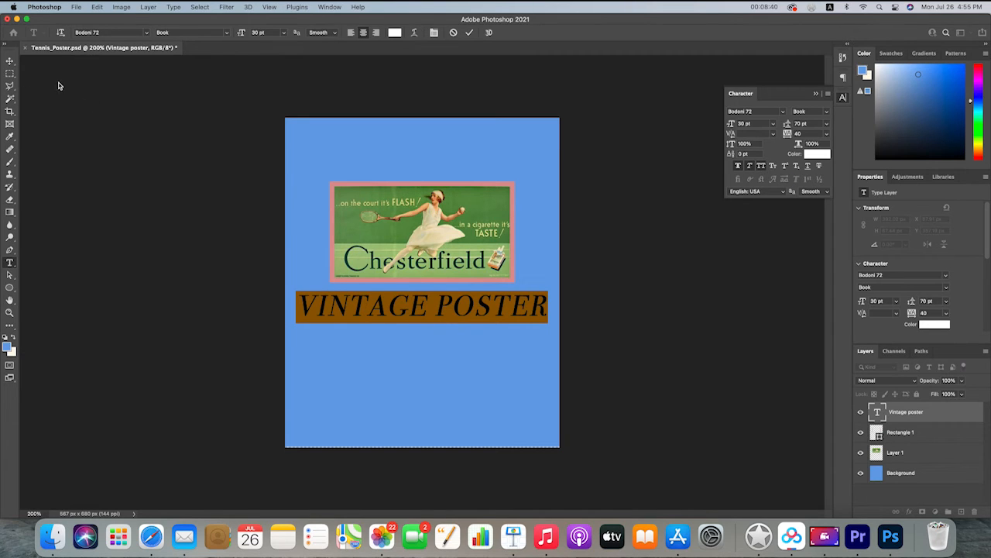
{"action": "left_click", "coordinate": [9, 60]}
{"action": "left_click", "coordinate": [563, 228]}
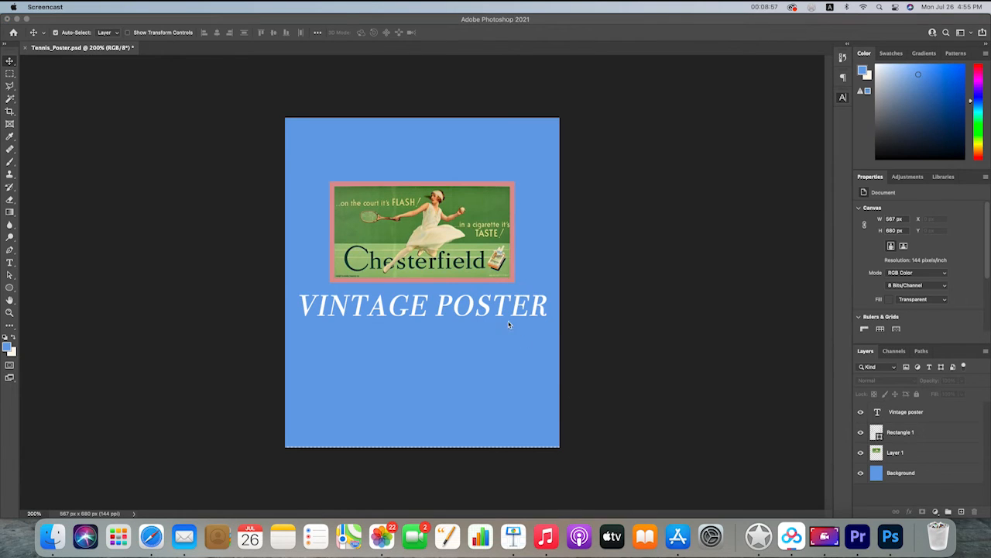
{"action": "left_click", "coordinate": [409, 357]}
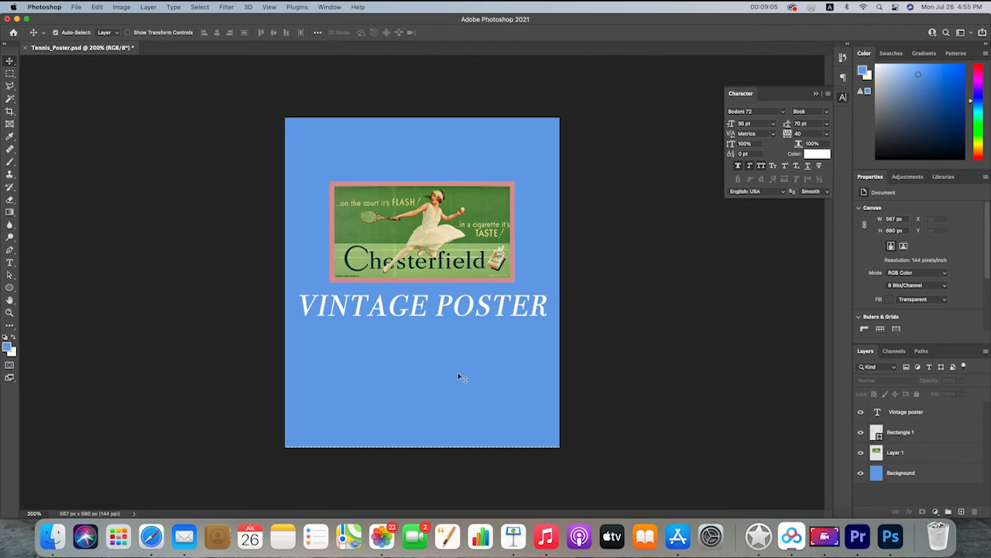
- Add 20 pt text below the title reading "For Sale" on one line and "Check out my shop" on a second line
{"action": "key", "text": "t"}
{"action": "left_click", "coordinate": [363, 356]}
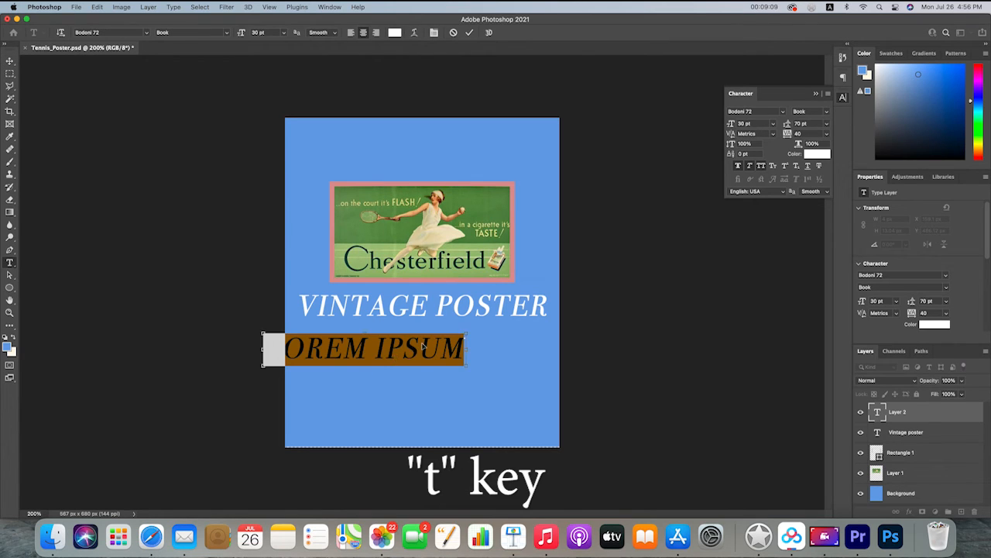
{"action": "key", "text": "BackSpace"}
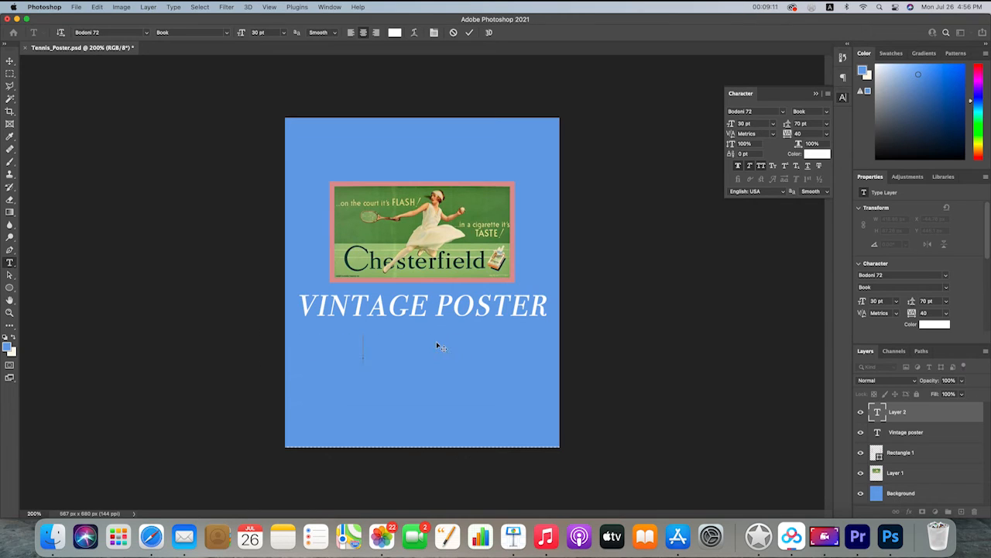
{"action": "left_click", "coordinate": [756, 123]}
{"action": "type", "text": "For Sale "}
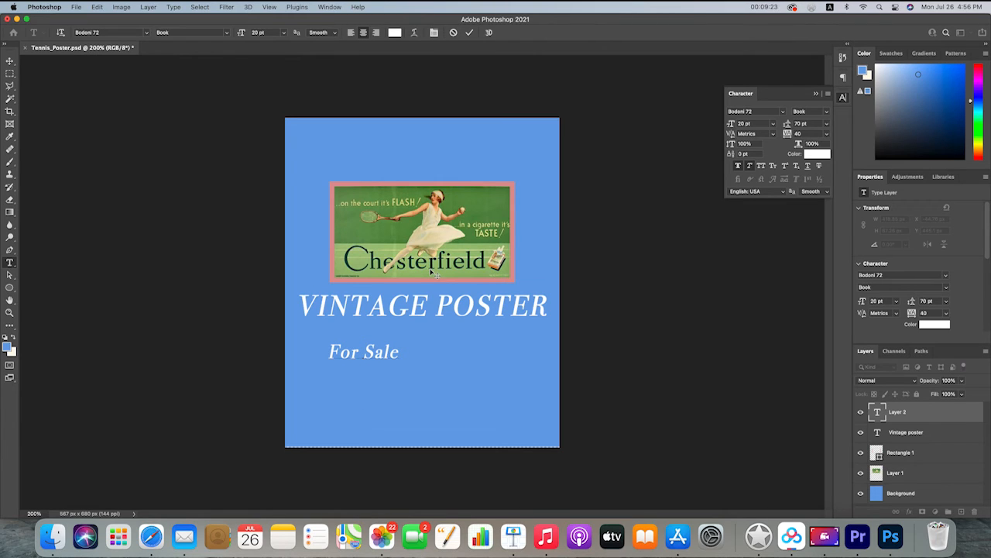
{"action": "type", "text": "Check out m"}
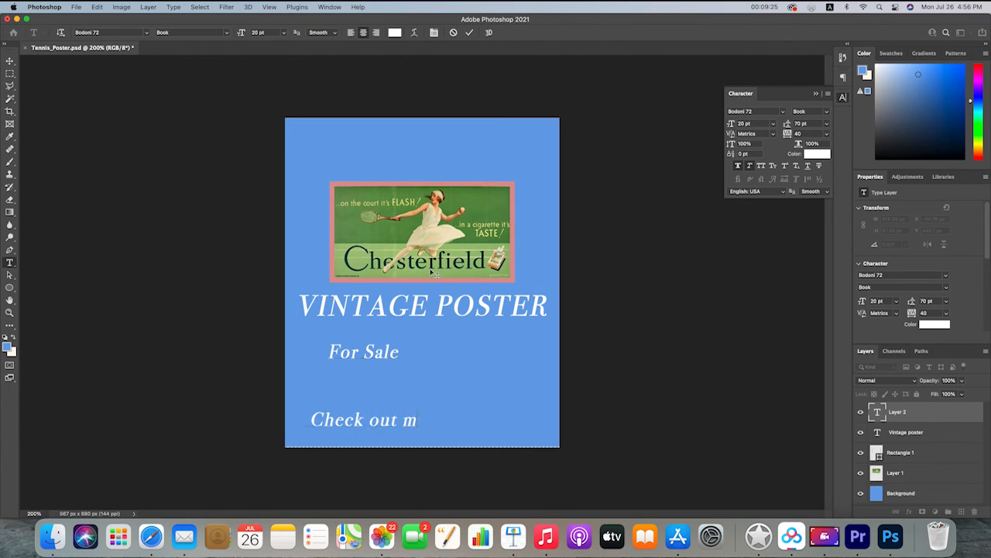
{"action": "type", "text": "y shop"}
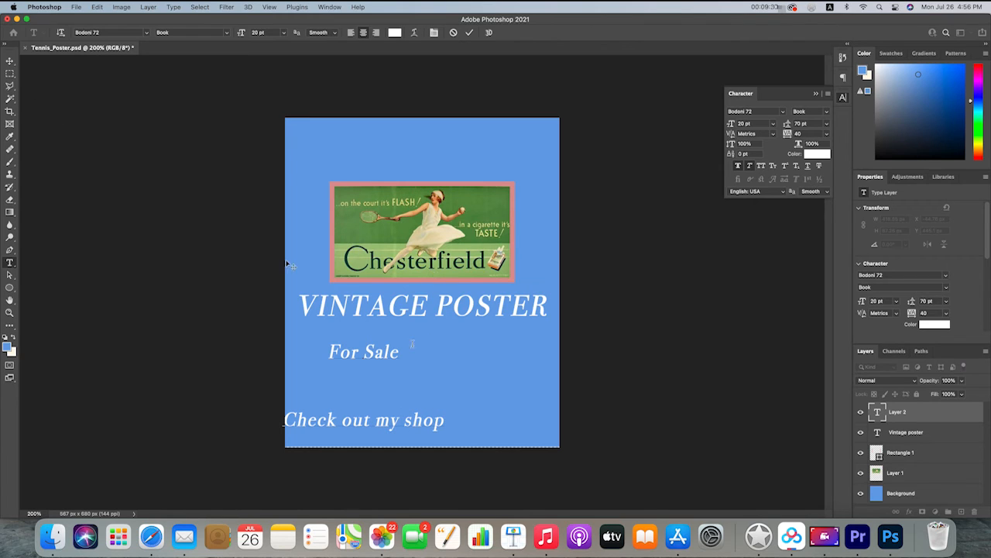
- Set the leading of both new text lines to 30 pt and commit the text
{"action": "key", "text": "super+a"}
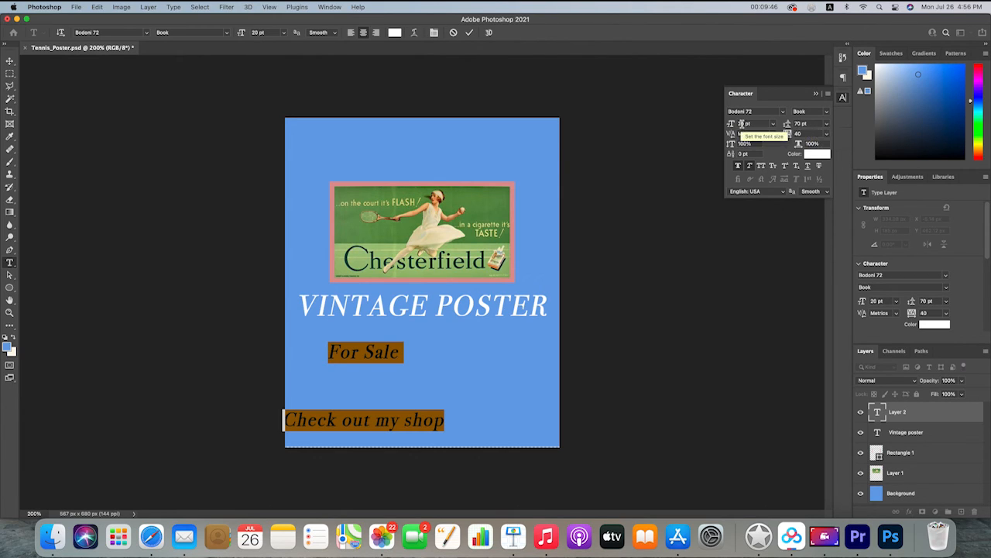
{"action": "left_click", "coordinate": [798, 123]}
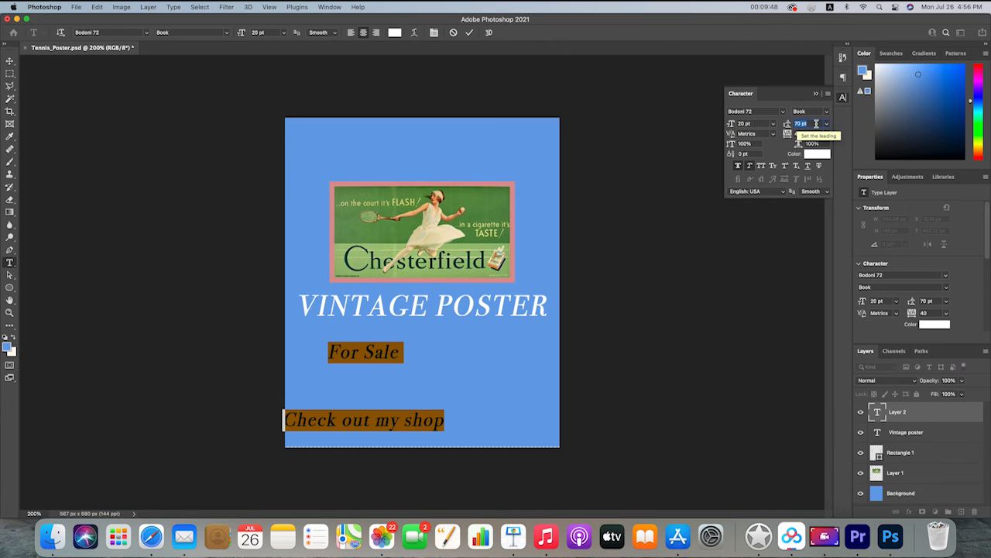
{"action": "type", "text": "30"}
{"action": "key", "text": "Return"}
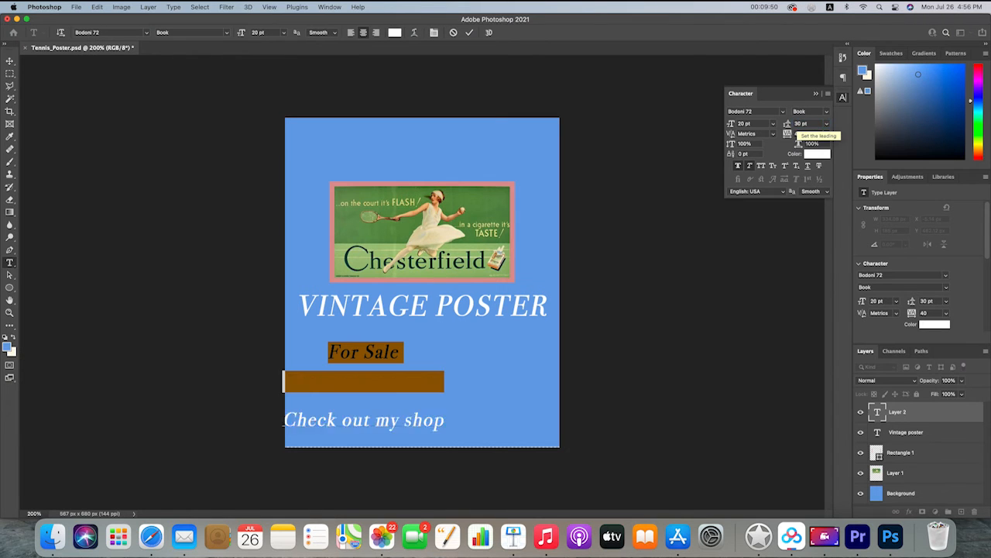
{"action": "left_click", "coordinate": [9, 61]}
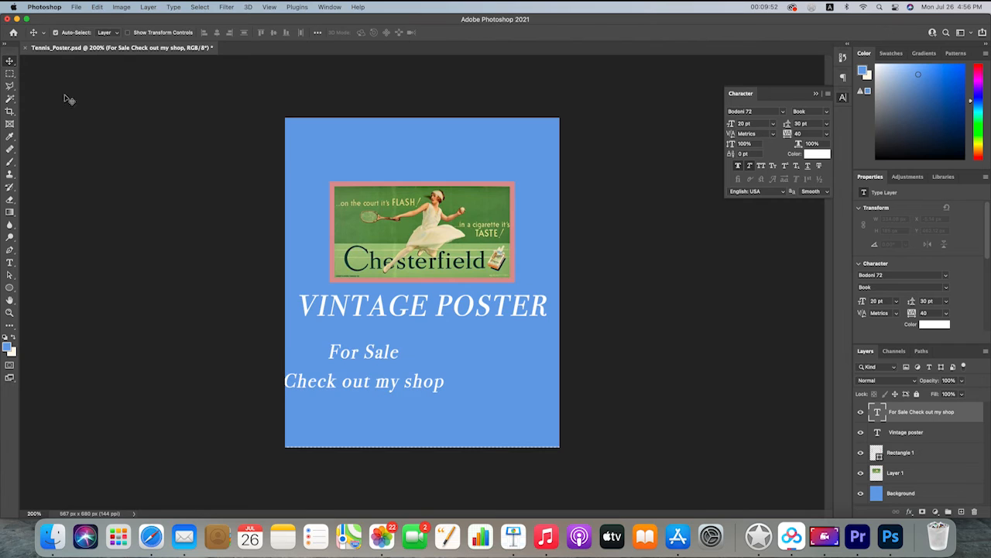
- Move the two-line For Sale text right so it is horizontally centered beneath the title, then deselect it
{"action": "left_click_drag", "start_coordinate": [374, 355], "coordinate": [430, 354]}
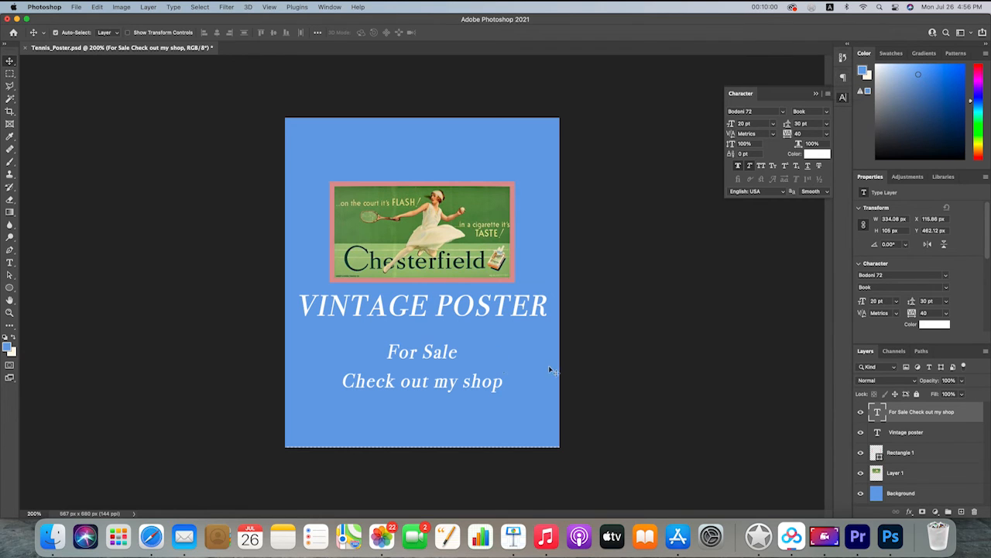
{"action": "double_click", "coordinate": [446, 357]}
{"action": "left_click", "coordinate": [658, 371]}
- Try aligning the For Sale text layer to the Background's left and right edges, then align their horizontal centers and deselect
{"action": "left_click", "coordinate": [920, 493], "text": "super"}
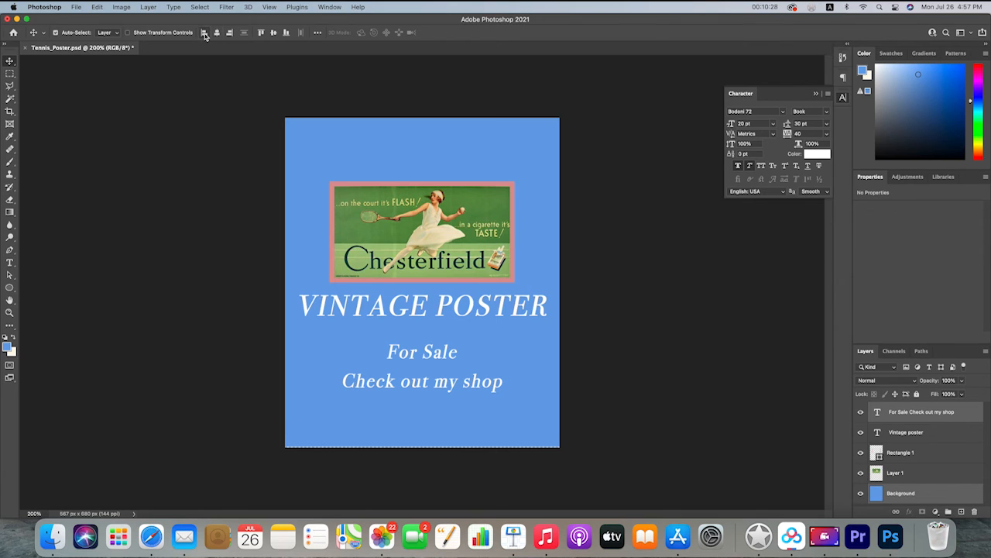
{"action": "left_click", "coordinate": [204, 33]}
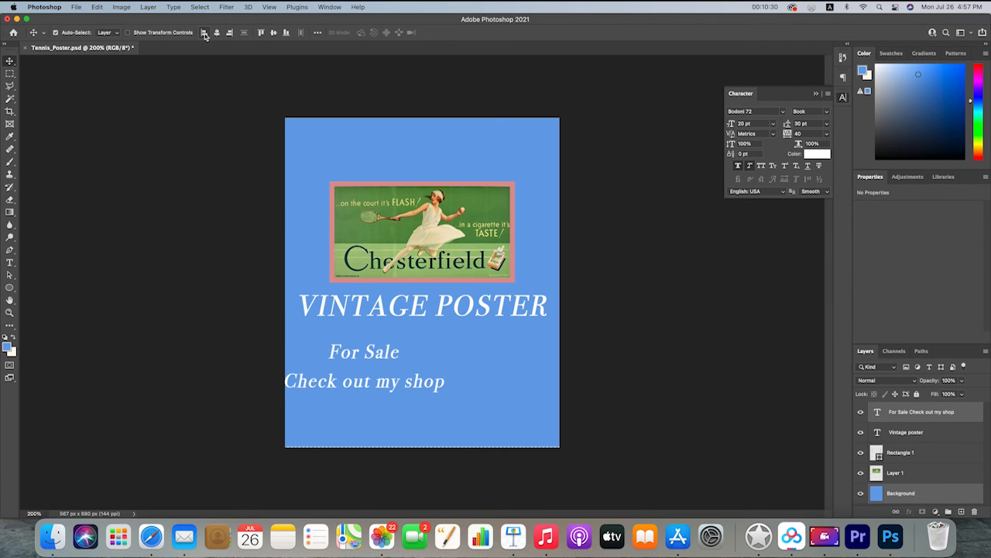
{"action": "left_click", "coordinate": [230, 33]}
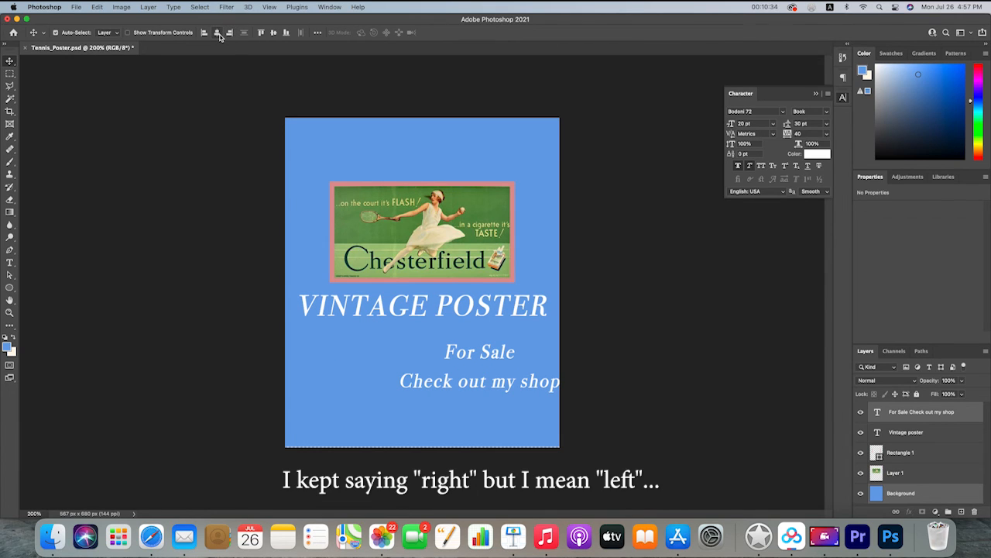
{"action": "left_click", "coordinate": [218, 34]}
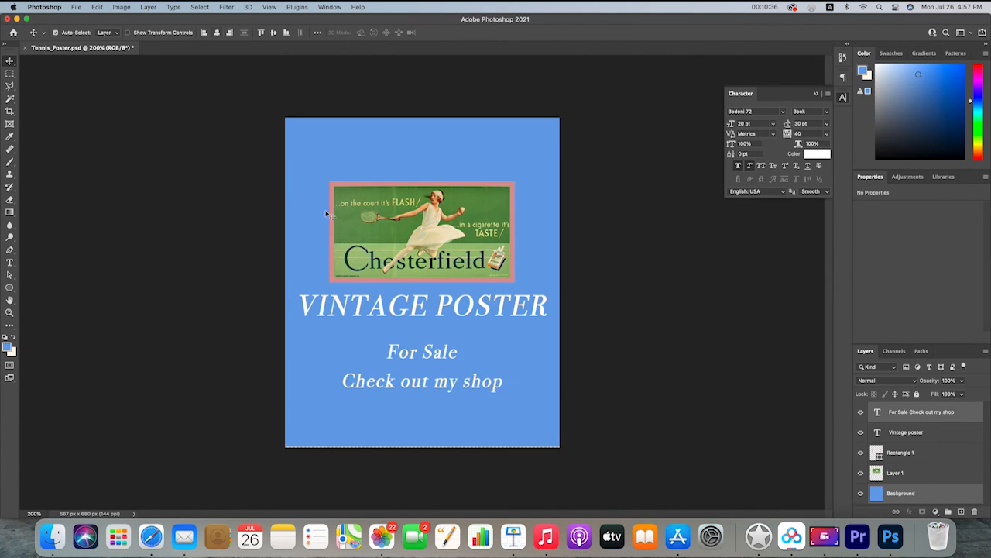
{"action": "left_click", "coordinate": [442, 354]}
{"action": "left_click", "coordinate": [677, 393]}
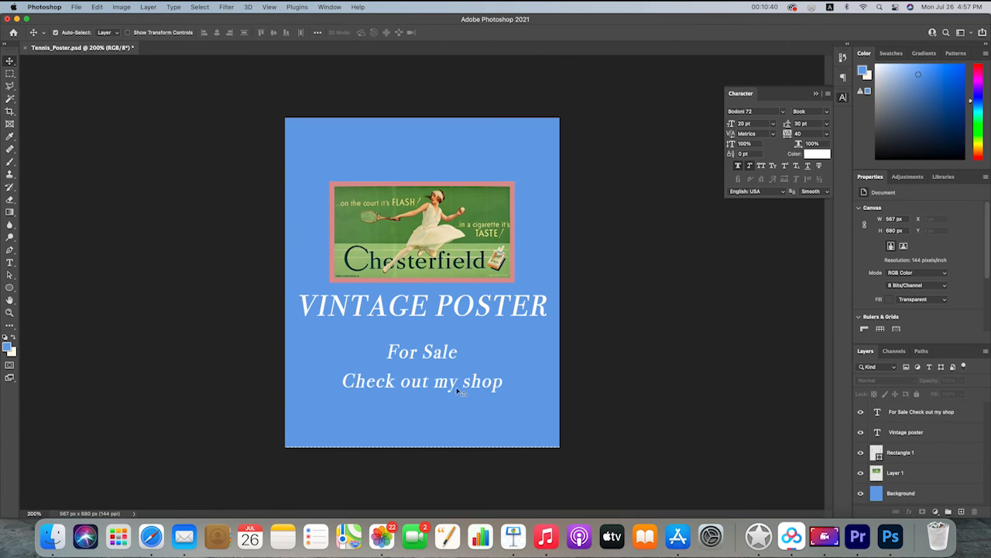
- Left-align the paragraph text of the For Sale block and commit the change
{"action": "left_click", "coordinate": [459, 387]}
{"action": "double_click", "coordinate": [458, 387]}
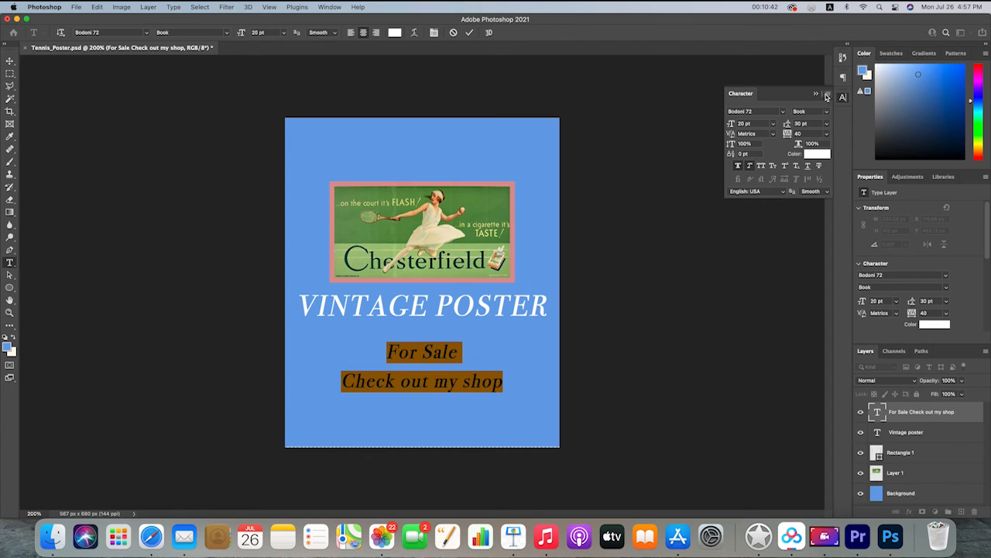
{"action": "left_click", "coordinate": [843, 78]}
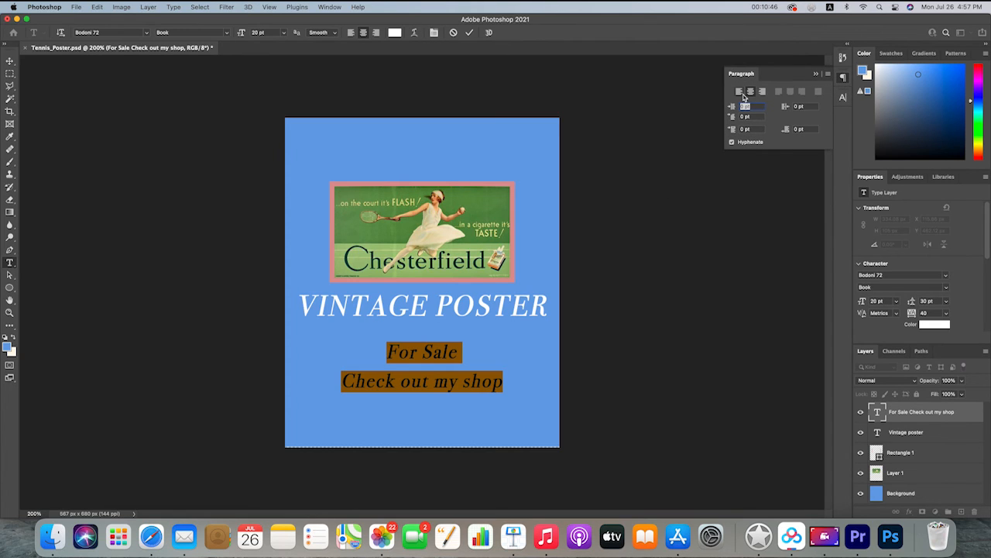
{"action": "left_click", "coordinate": [740, 93]}
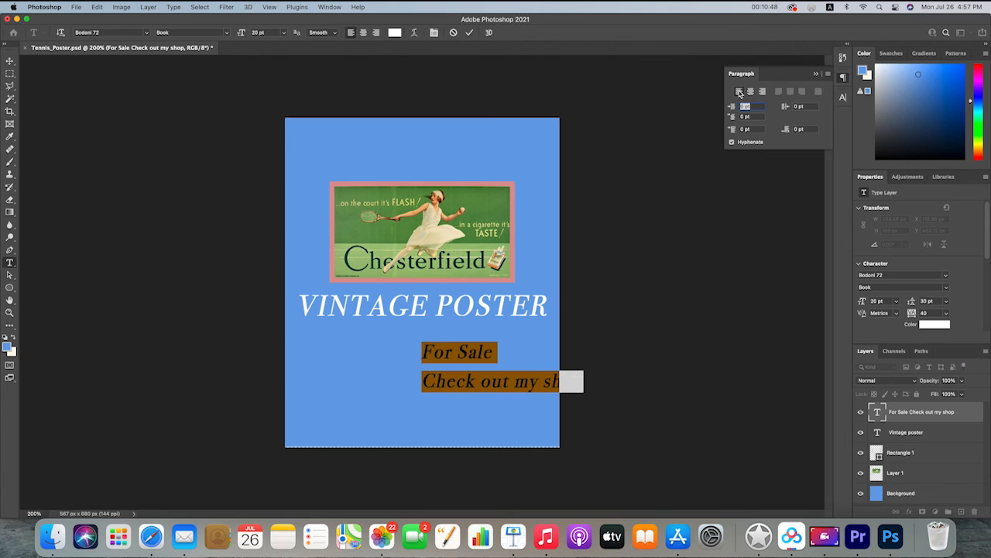
{"action": "left_click", "coordinate": [9, 60]}
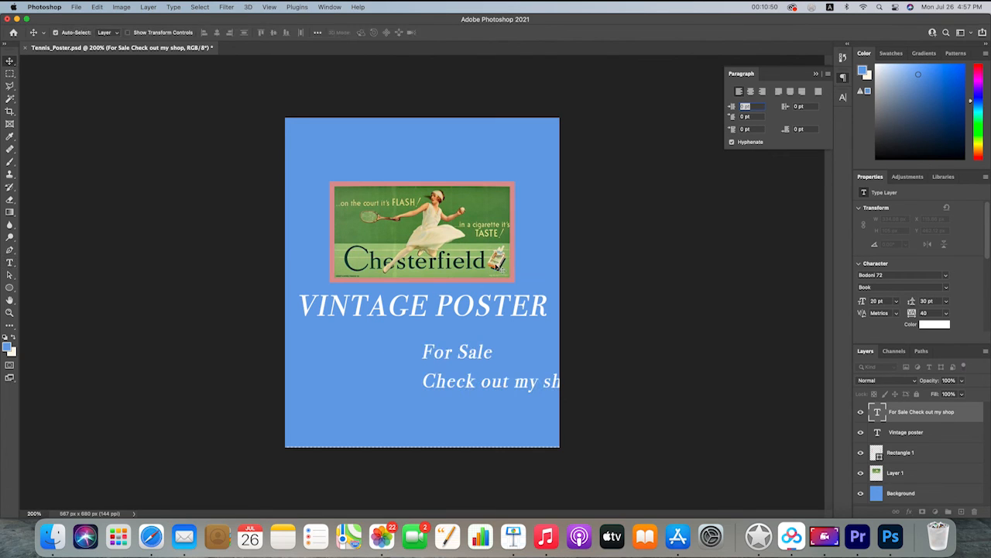
- Move the left-aligned For Sale text beneath the framed poster and align its left edge with Layer 1
{"action": "left_click", "coordinate": [462, 354]}
{"action": "left_click_drag", "start_coordinate": [462, 353], "coordinate": [369, 351]}
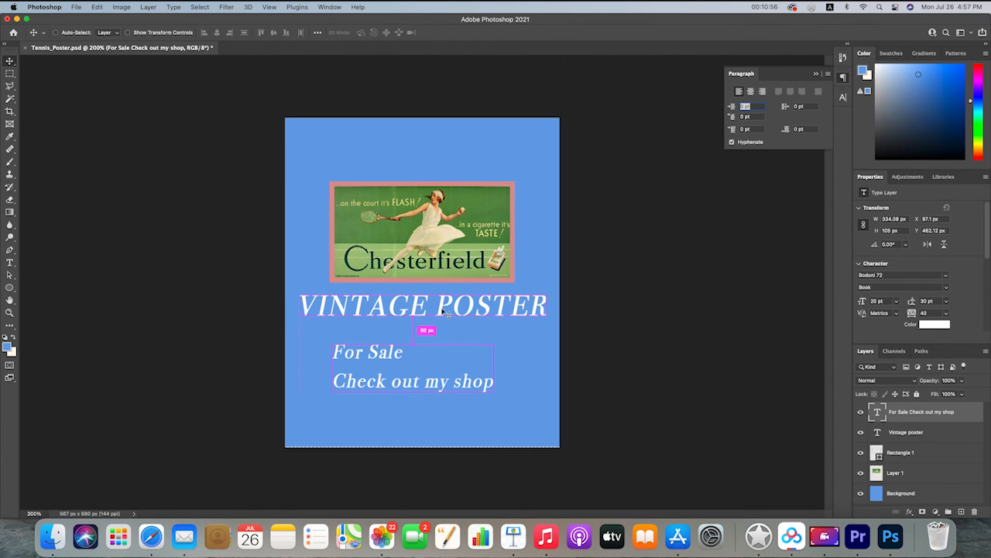
{"action": "left_click", "coordinate": [908, 474]}
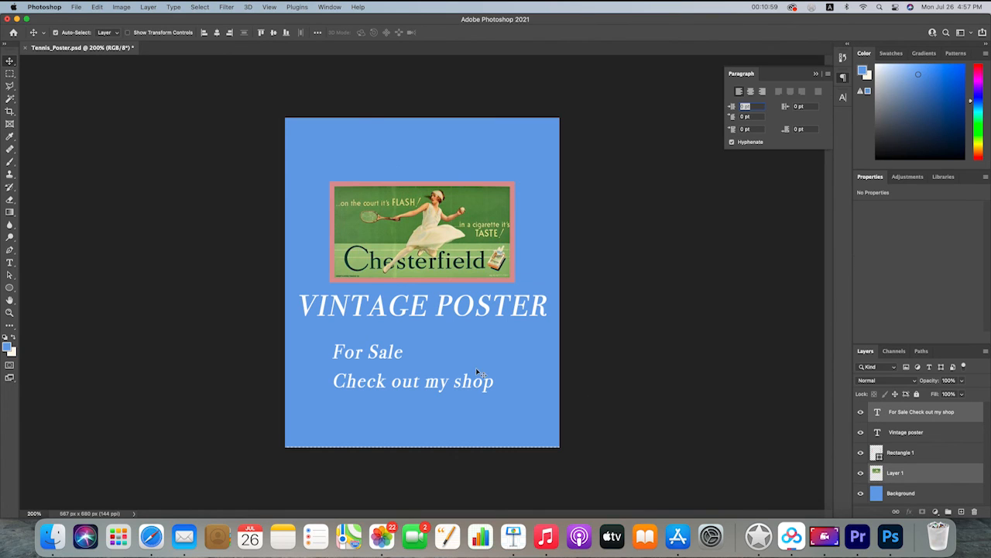
{"action": "left_click", "coordinate": [203, 34]}
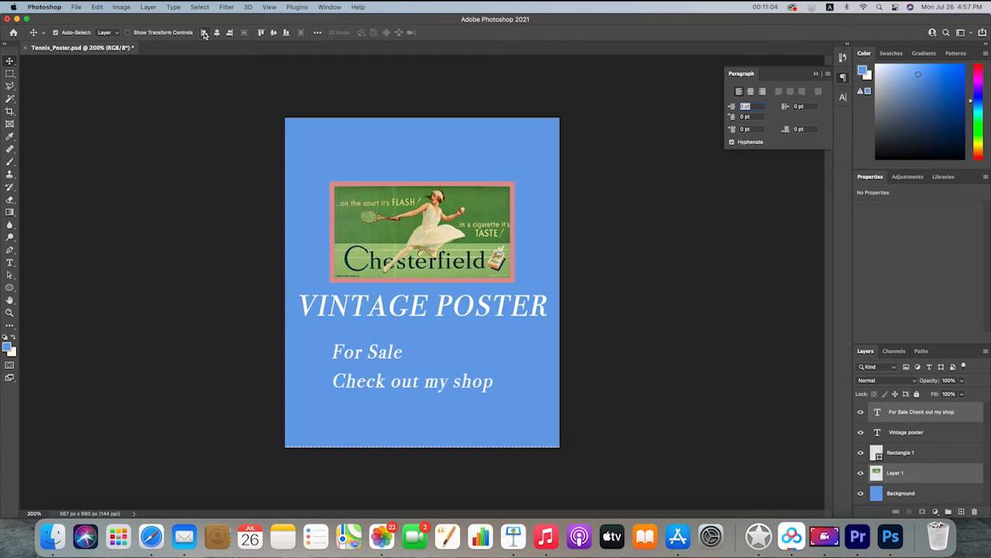
- Set the For Sale block's paragraph alignment to centered and collapse the paragraph settings
{"action": "double_click", "coordinate": [394, 351]}
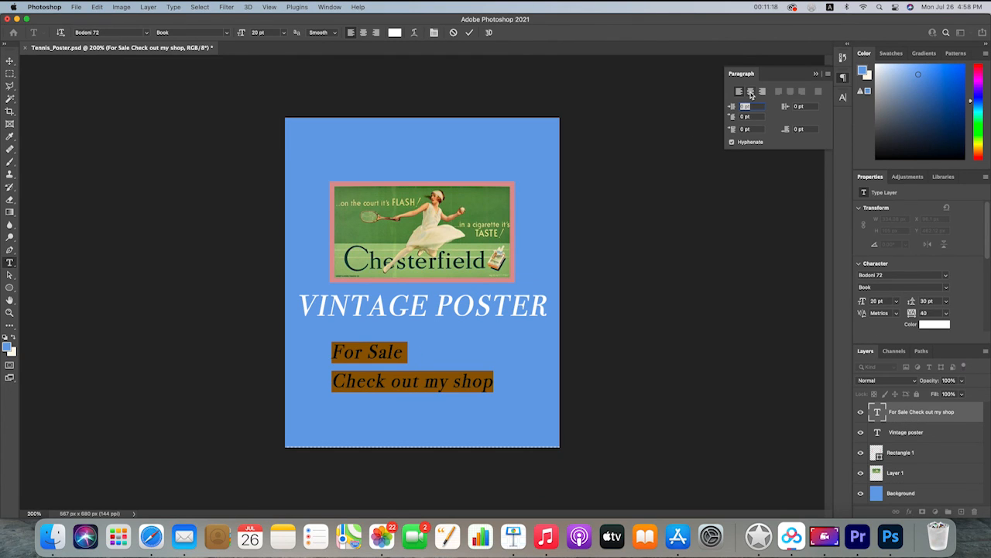
{"action": "left_click", "coordinate": [750, 92]}
{"action": "left_click", "coordinate": [817, 74]}
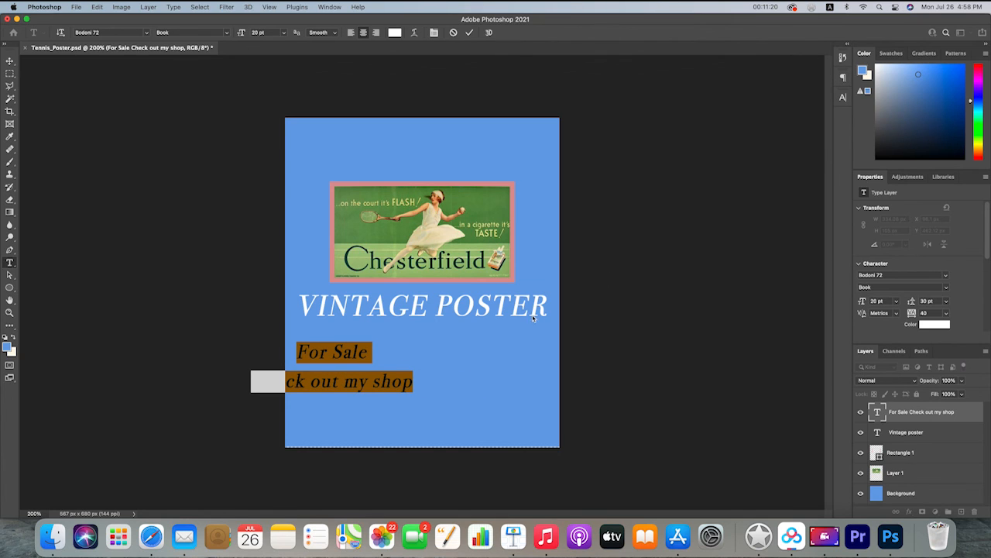
- Align the For Sale text layer with the Background by horizontal centers, check its center snap on the canvas and deselect
{"action": "left_click", "coordinate": [926, 497], "text": "super"}
{"action": "key", "text": "v"}
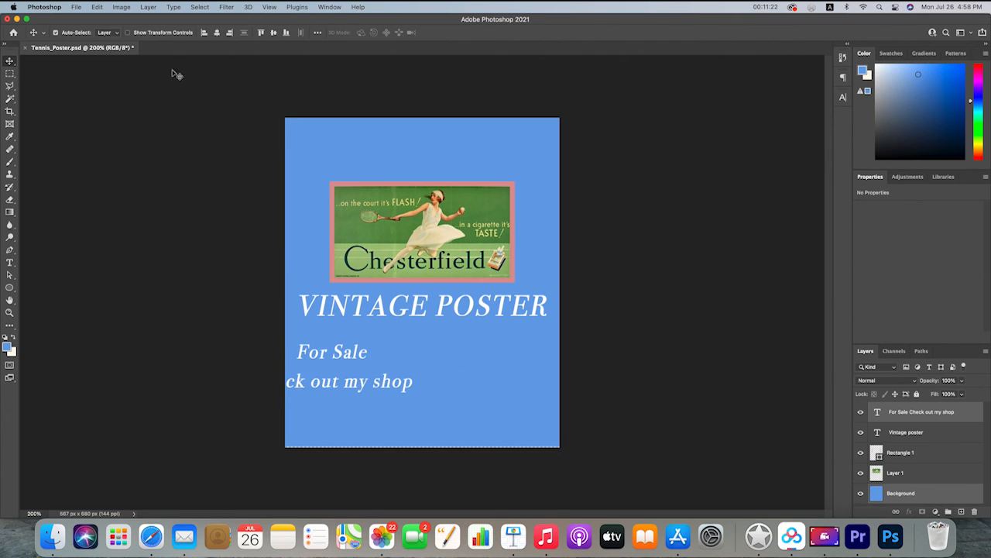
{"action": "left_click", "coordinate": [217, 32]}
{"action": "left_click_drag", "start_coordinate": [431, 354], "coordinate": [432, 353]}
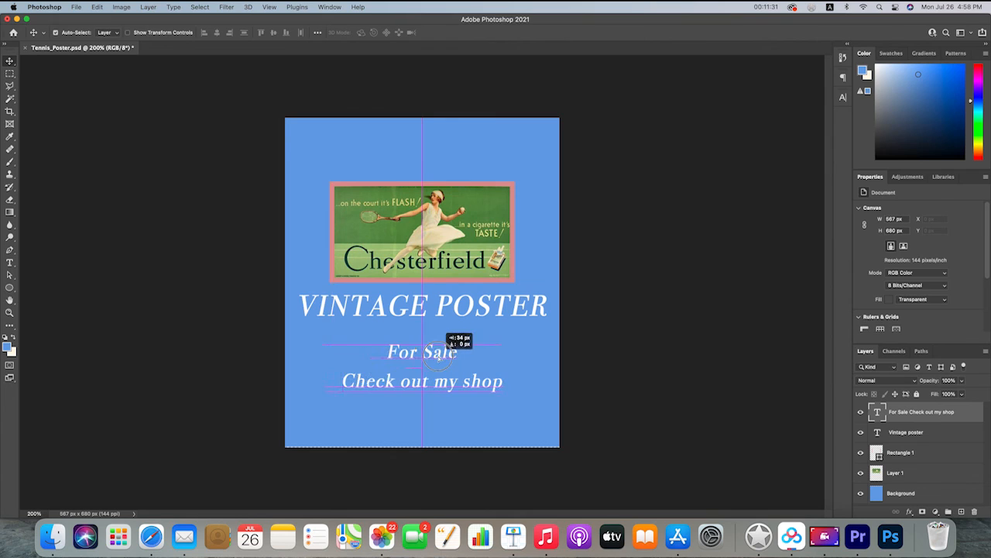
{"action": "left_click", "coordinate": [612, 392]}
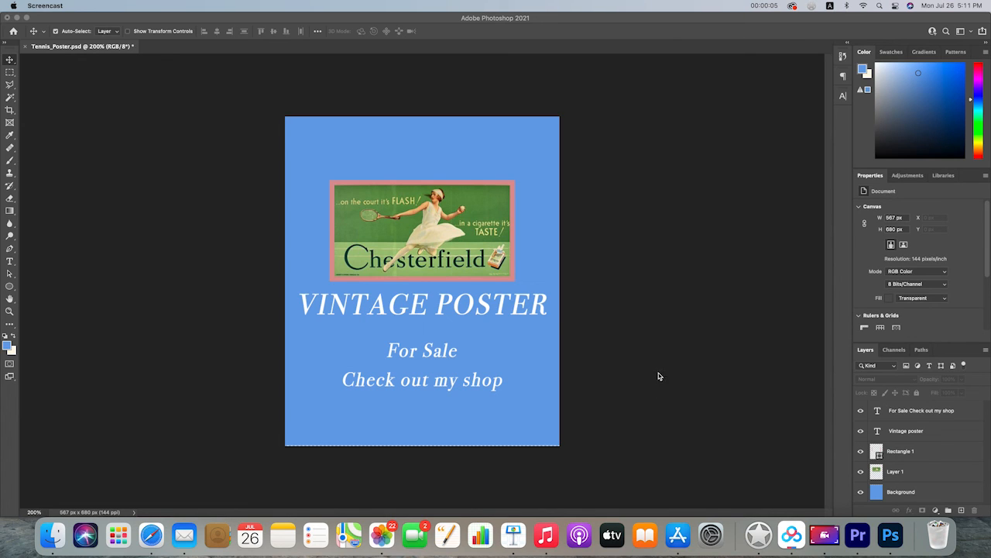
- Scale the tennis picture on Layer 1 down slightly to about 376 × 200 px and commit the transform
{"action": "left_click", "coordinate": [427, 241]}
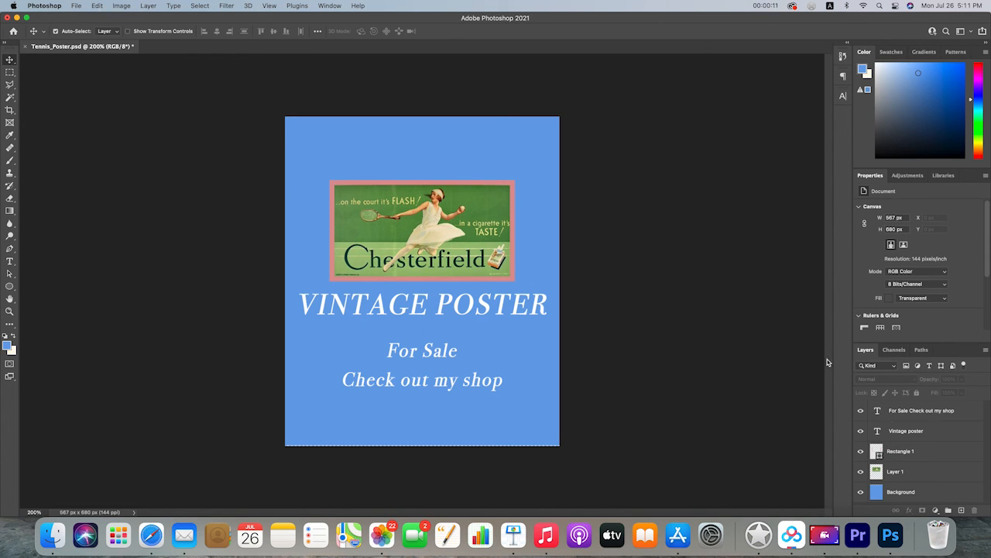
{"action": "left_click", "coordinate": [917, 477]}
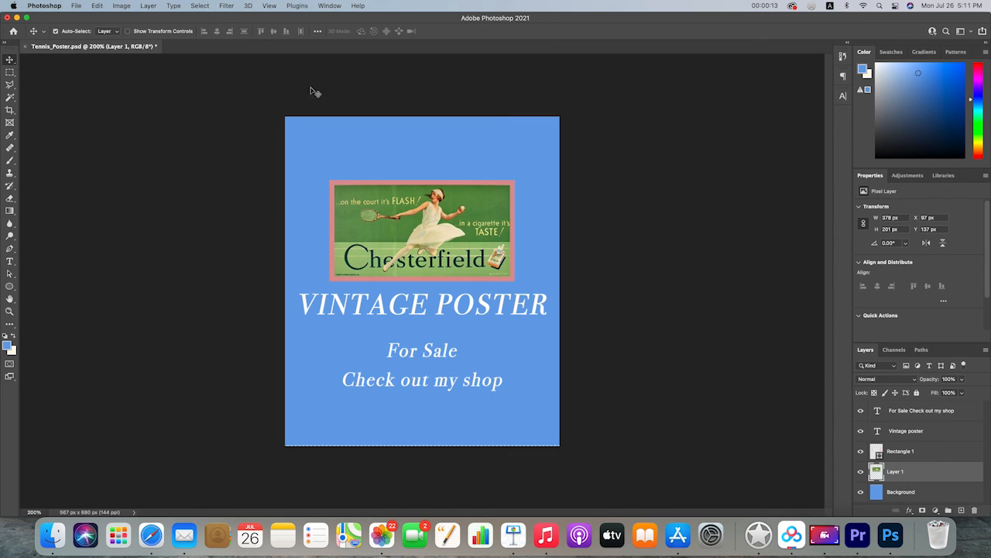
{"action": "left_click", "coordinate": [98, 6]}
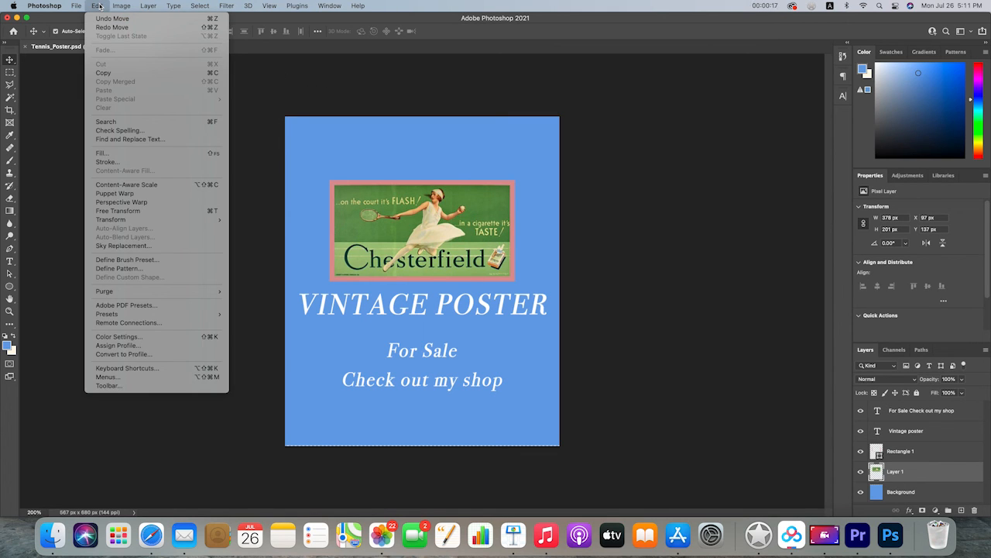
{"action": "mouse_move", "coordinate": [143, 224]}
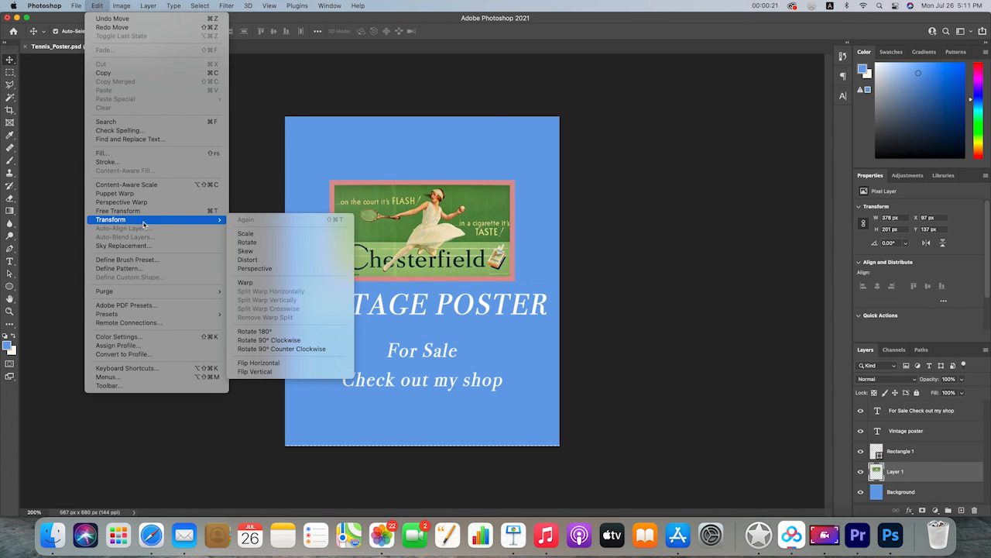
{"action": "left_click", "coordinate": [272, 237]}
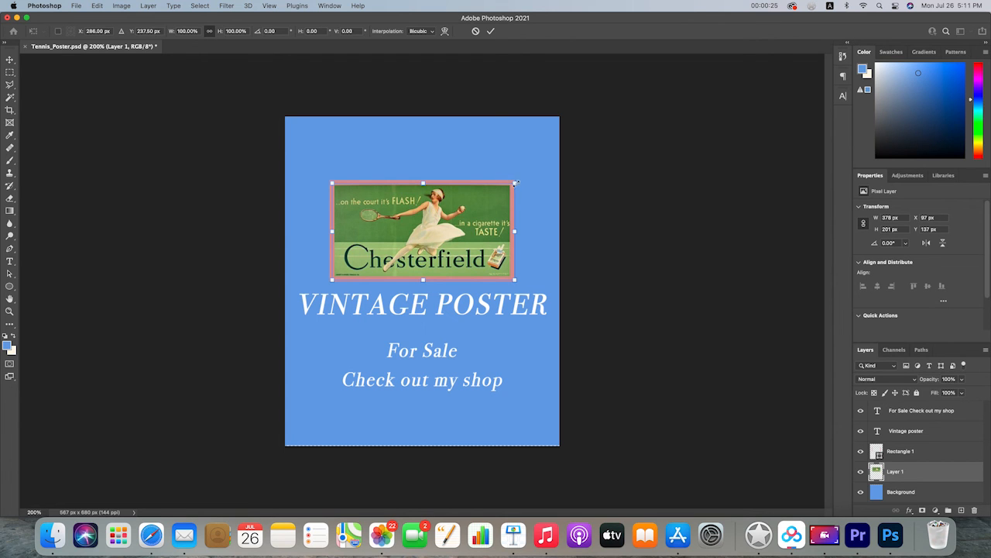
{"action": "mouse_move", "coordinate": [516, 183]}
{"action": "left_mouse_down"}
{"action": "mouse_move", "coordinate": [527, 165]}
{"action": "mouse_move", "coordinate": [488, 188]}
{"action": "mouse_move", "coordinate": [511, 176]}
{"action": "left_mouse_up"}
{"action": "key", "text": "Return"}
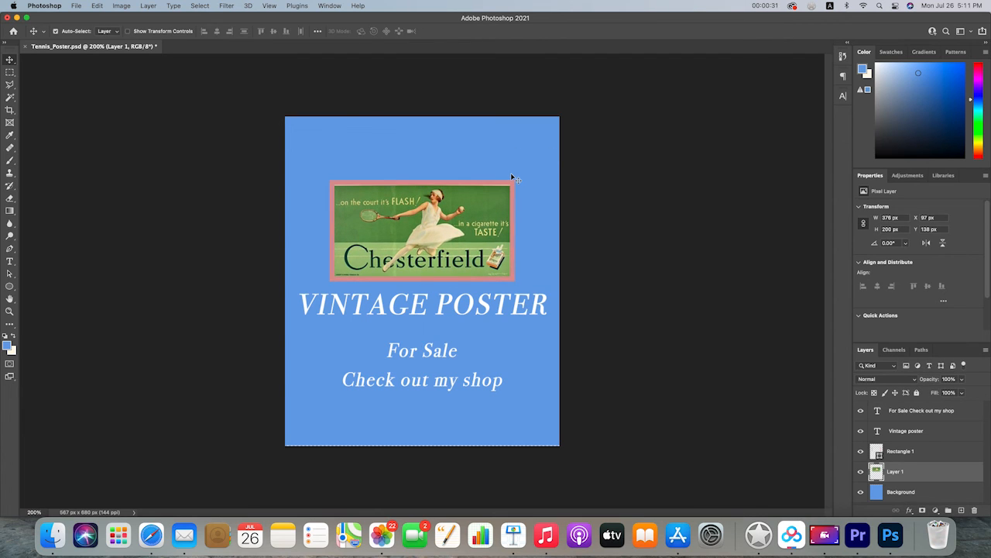